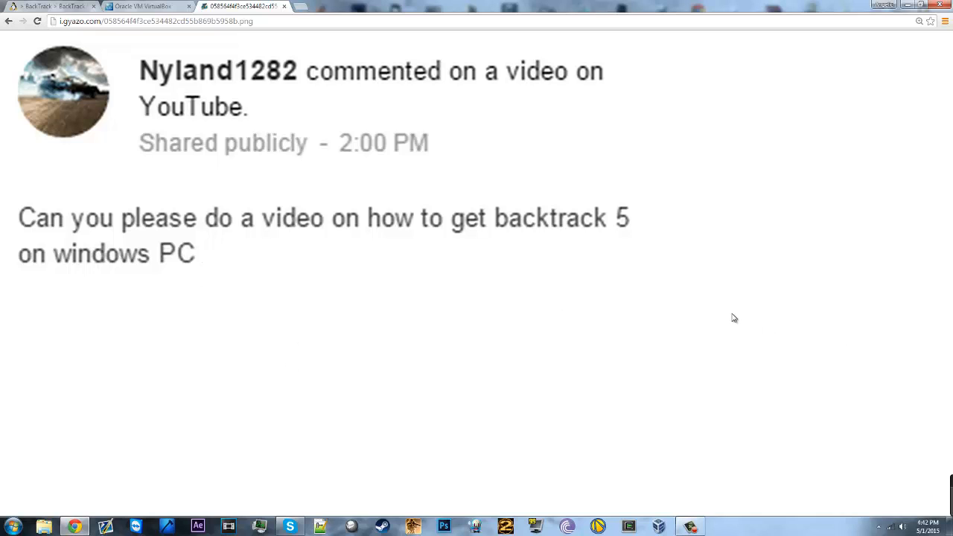
Step: On the VirtualBox.org tab, highlight overview words such as 'Solaris' and 'hosts and supports a'
left_click(170, 6)
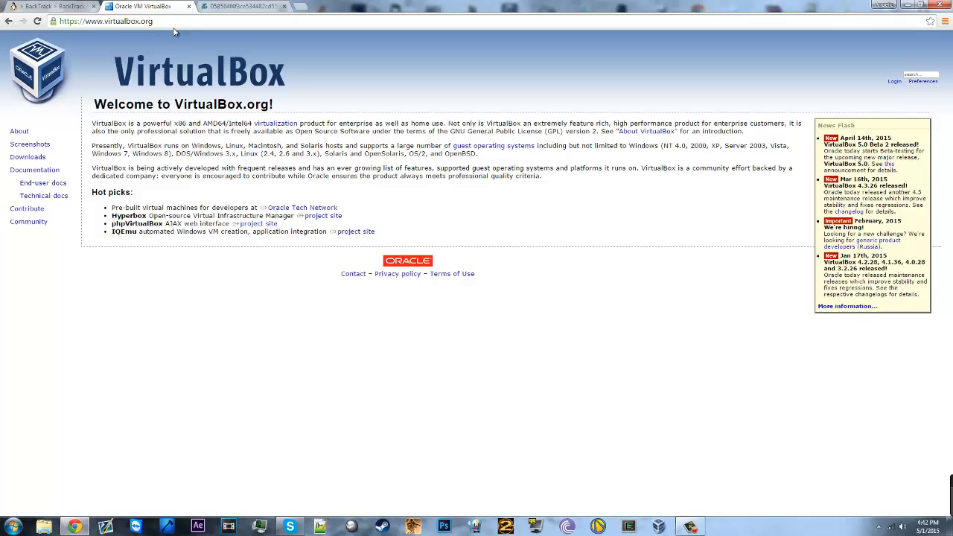
double_click(197, 177)
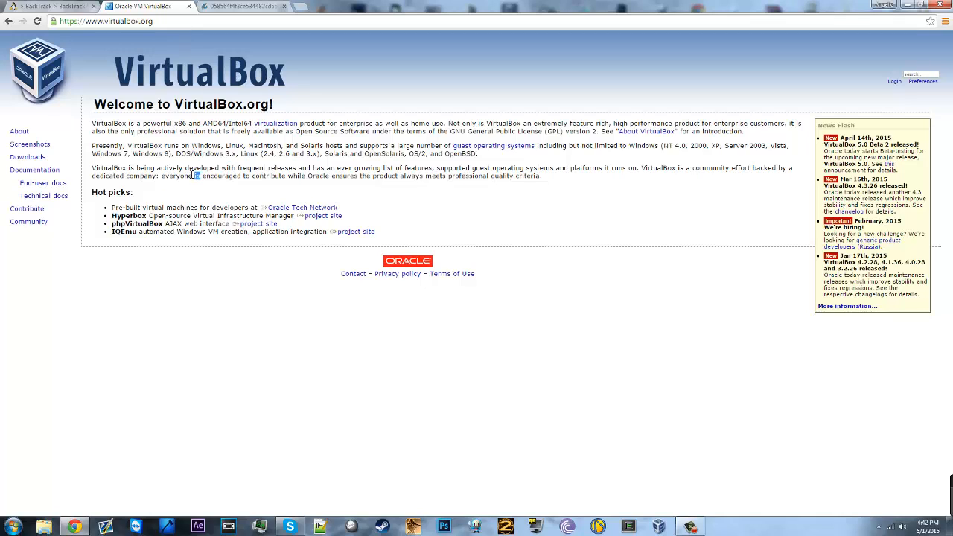
double_click(305, 145)
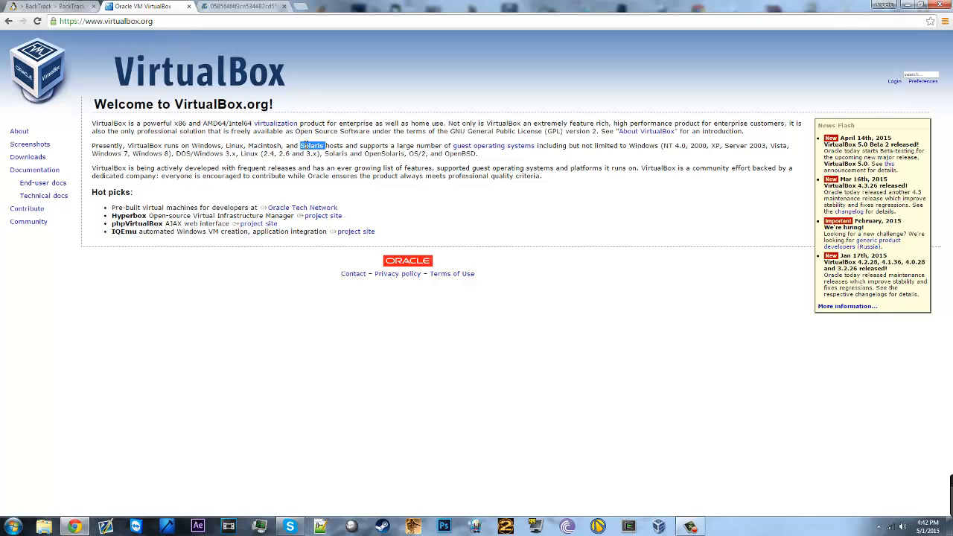
double_click(371, 145)
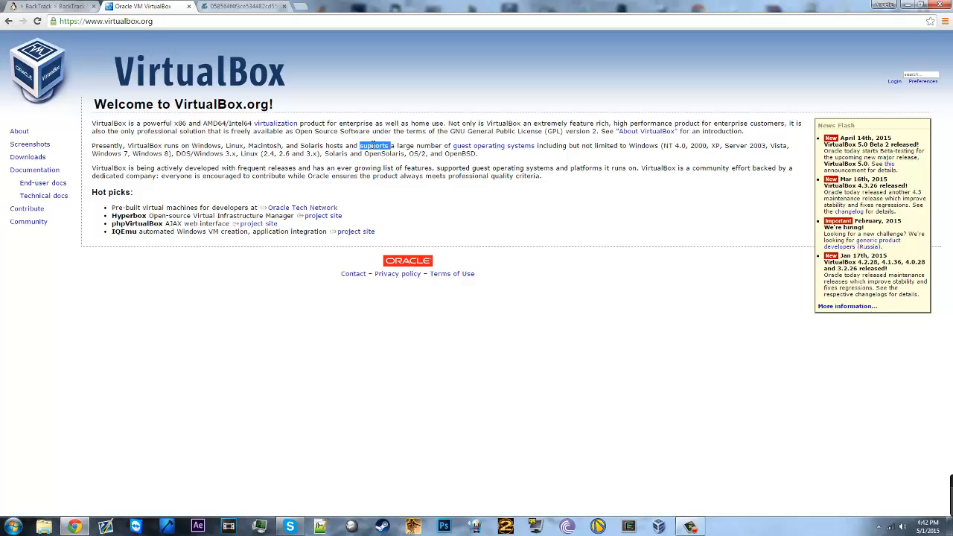
left_click(395, 193)
left_click_drag(346, 145, 399, 146)
left_click(425, 206)
left_click_drag(325, 144, 395, 145)
left_click(404, 193)
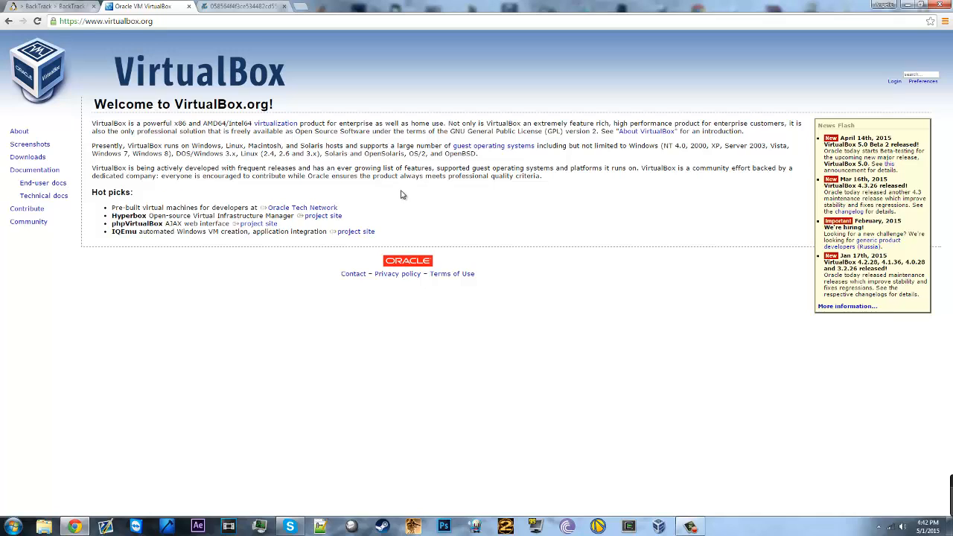
Step: Open the VirtualBox Downloads page, then switch to the BackTrack 5 R3 ISO tab
left_click(45, 158)
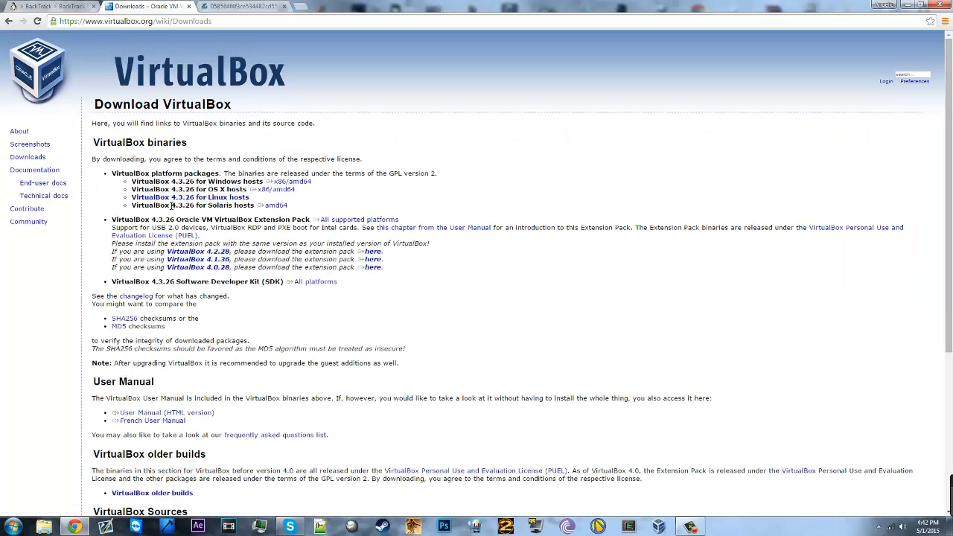
left_click_drag(265, 182, 312, 182)
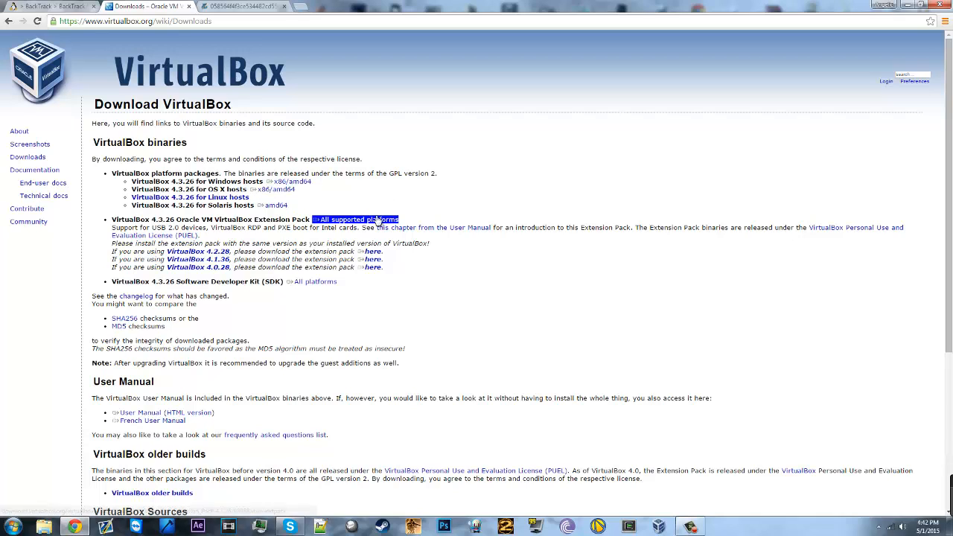
left_click(49, 5)
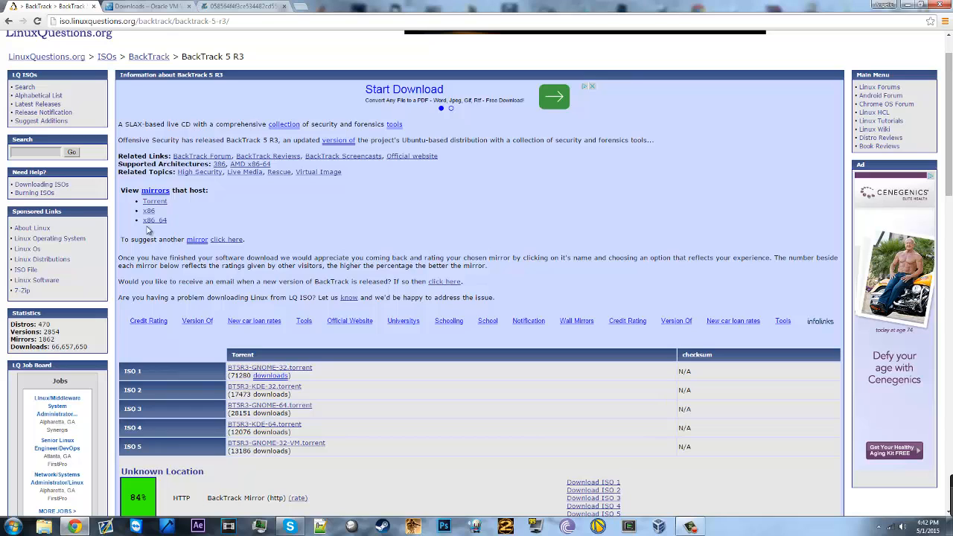
Step: Scroll through the BackTrack 5 R3 torrent ISOs and mirrors, then minimize Chrome to the desktop
scroll(297, 259, "down", 1)
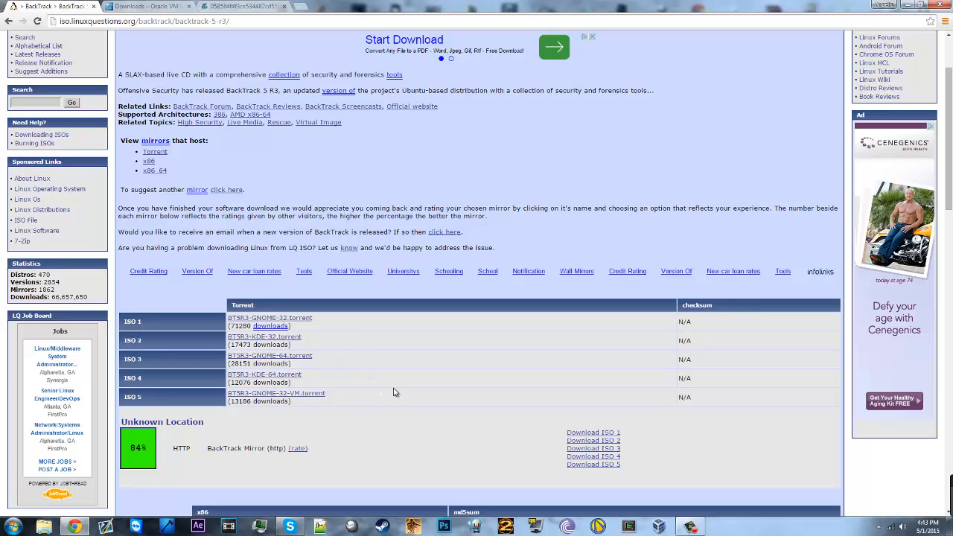
scroll(395, 392, "up", 2)
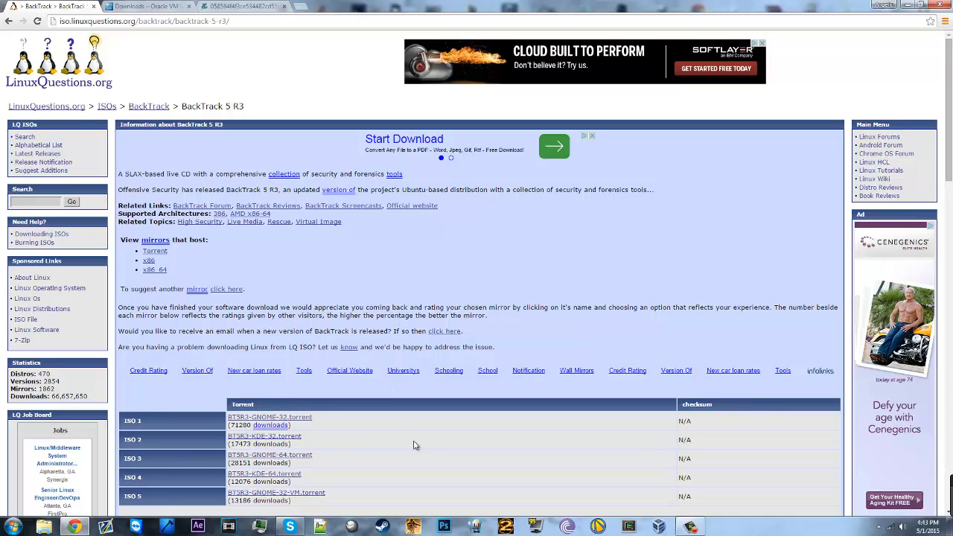
scroll(415, 442, "down", 1)
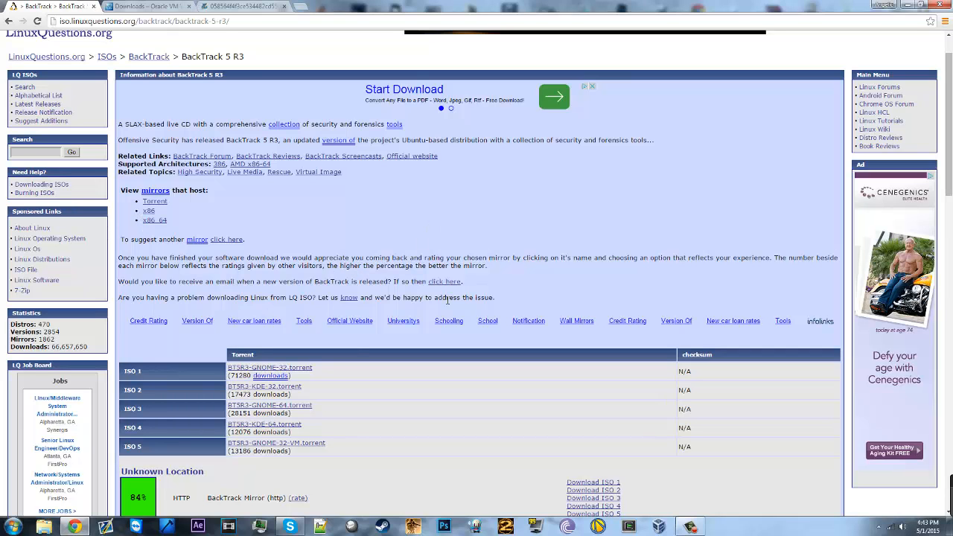
left_click(904, 5)
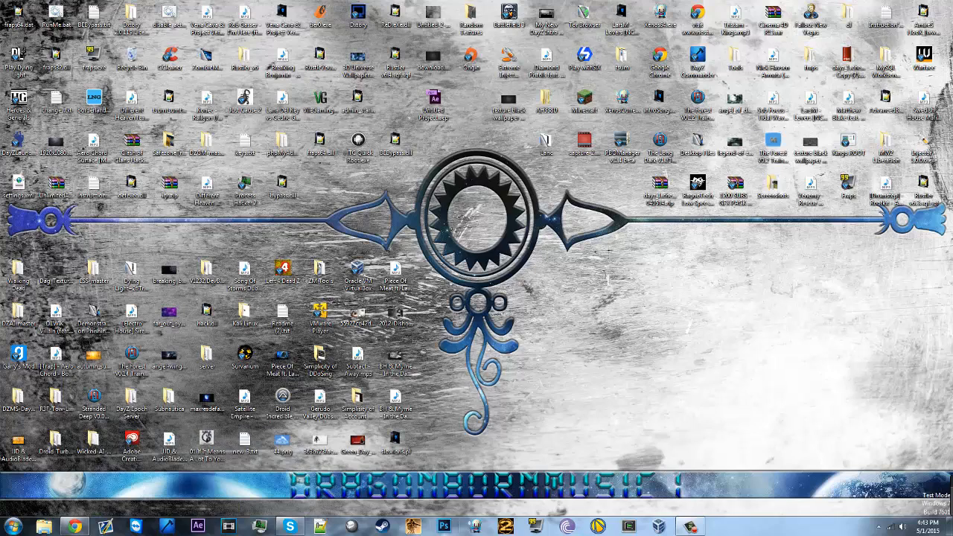
Step: Start a new virtual machine named 'YouTube BT', then cancel the wizard
right_click(563, 526)
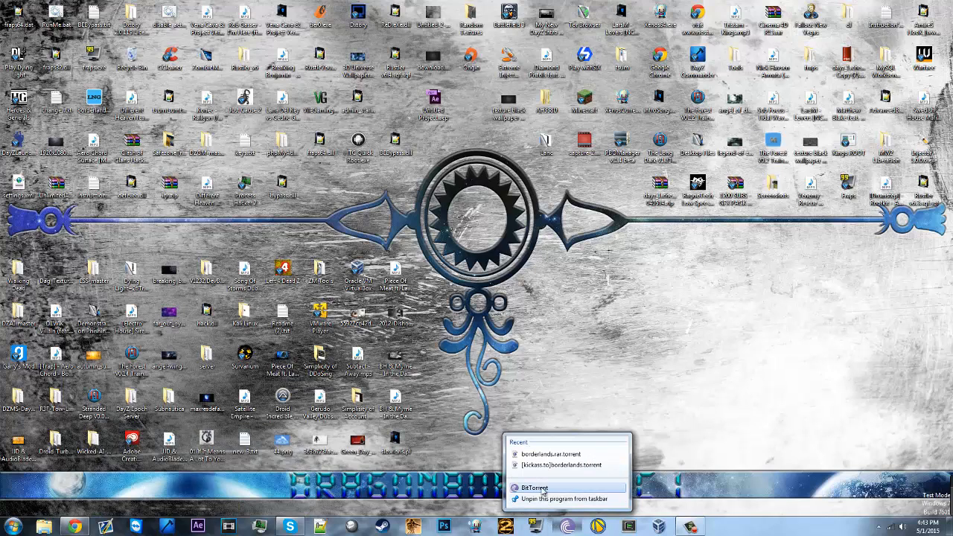
left_click(672, 442)
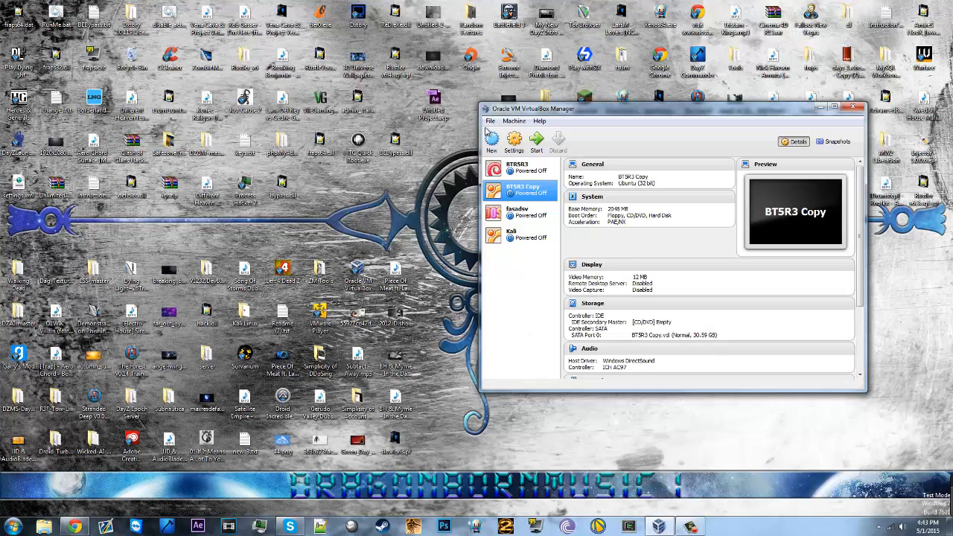
left_click(491, 140)
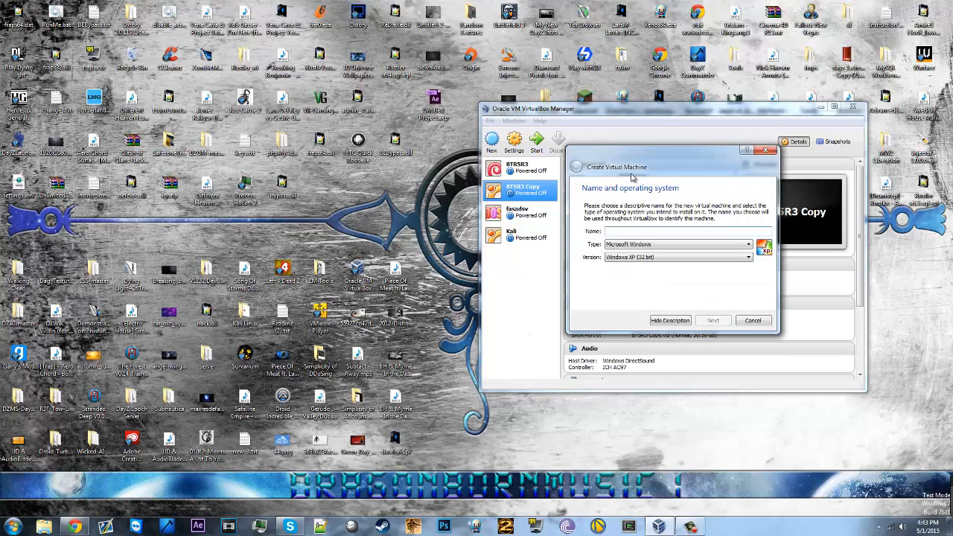
left_click_drag(637, 173, 583, 131)
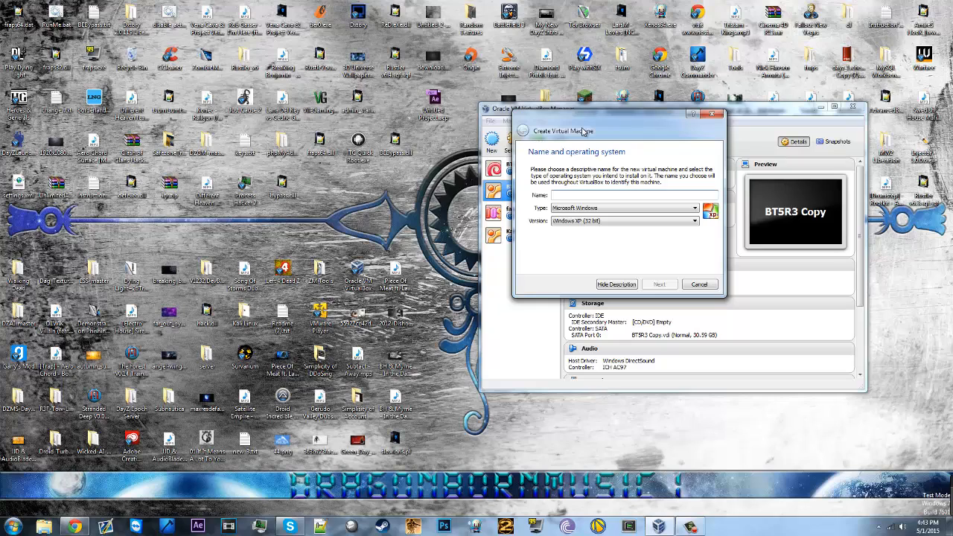
type("YouTube B")
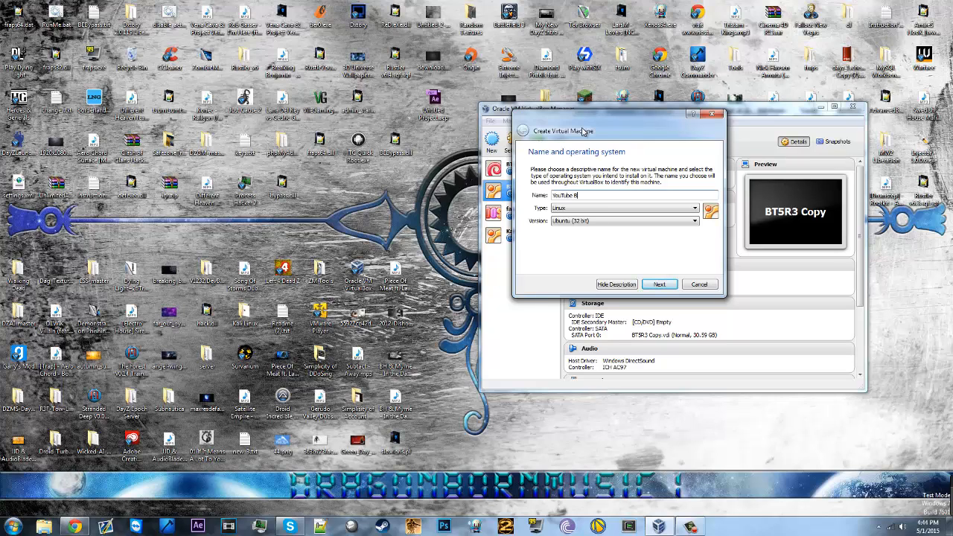
type("T5")
key("Return")
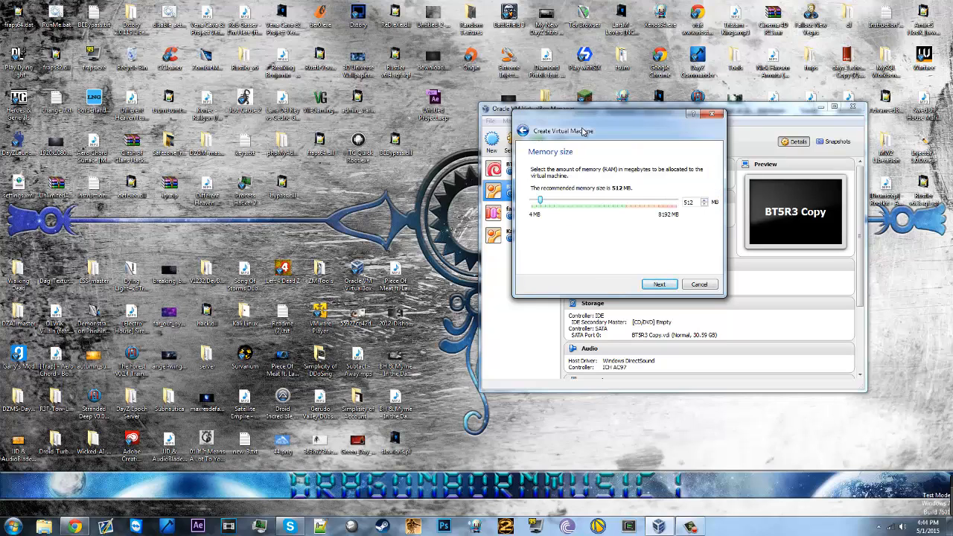
left_click(697, 286)
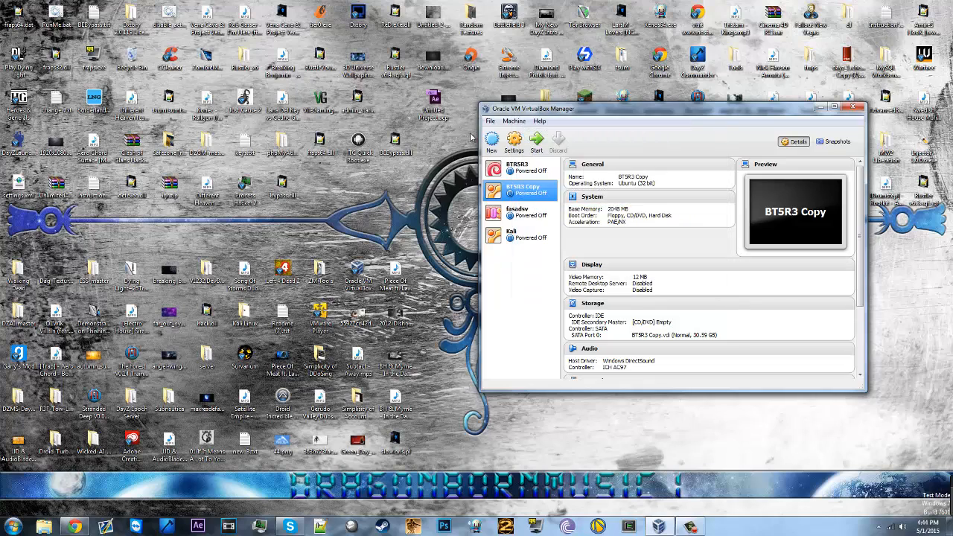
Step: Restart the wizard with name YouTube BT5, type Linux and version Ubuntu (32 bit)
left_click(492, 141)
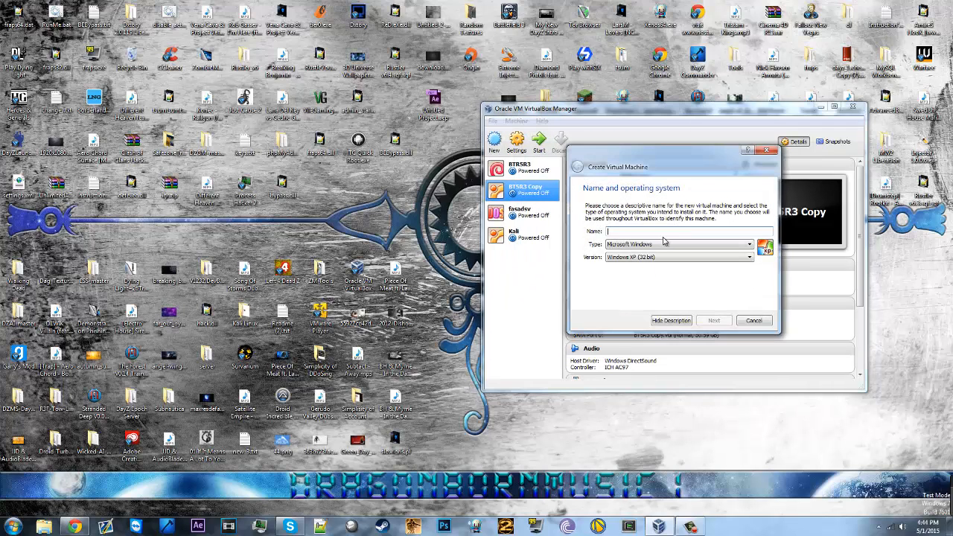
type("YouTube BT5")
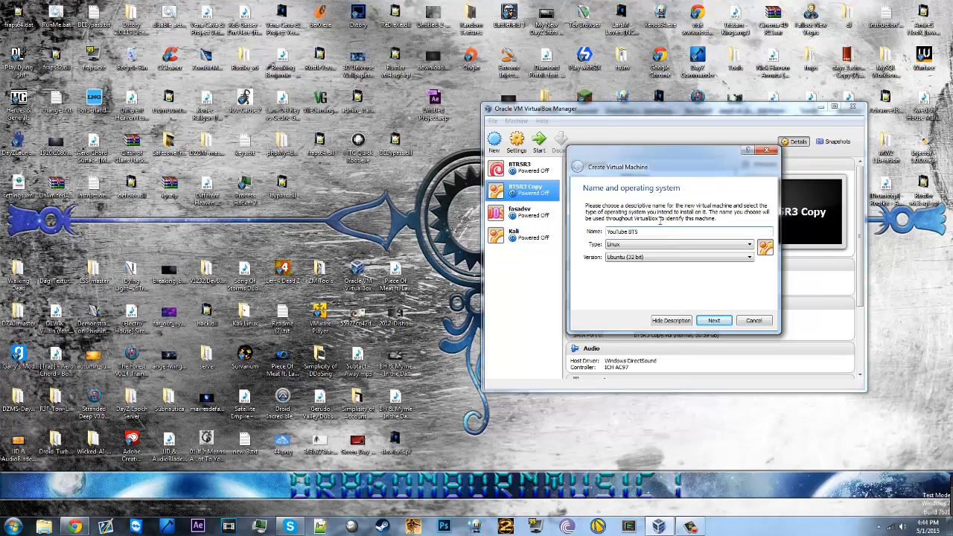
left_click(660, 246)
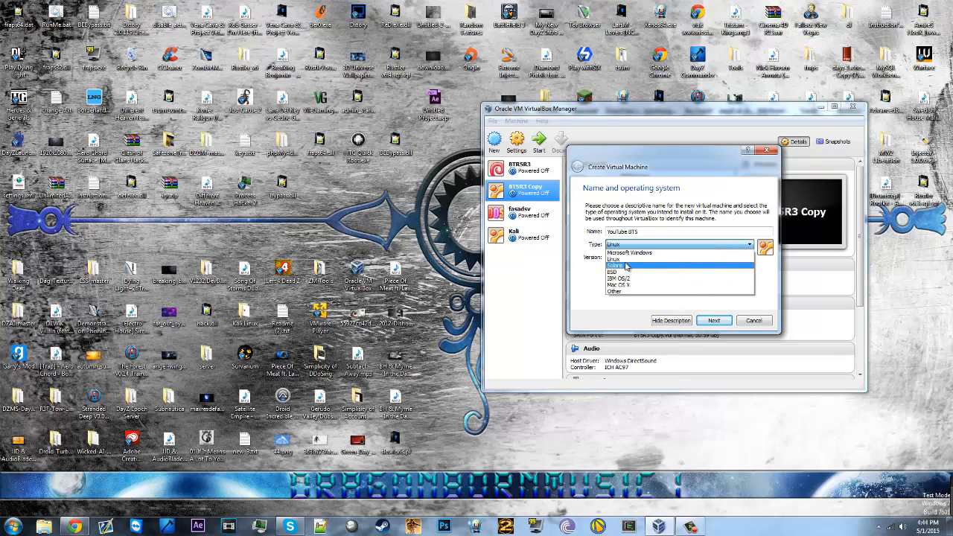
left_click(617, 260)
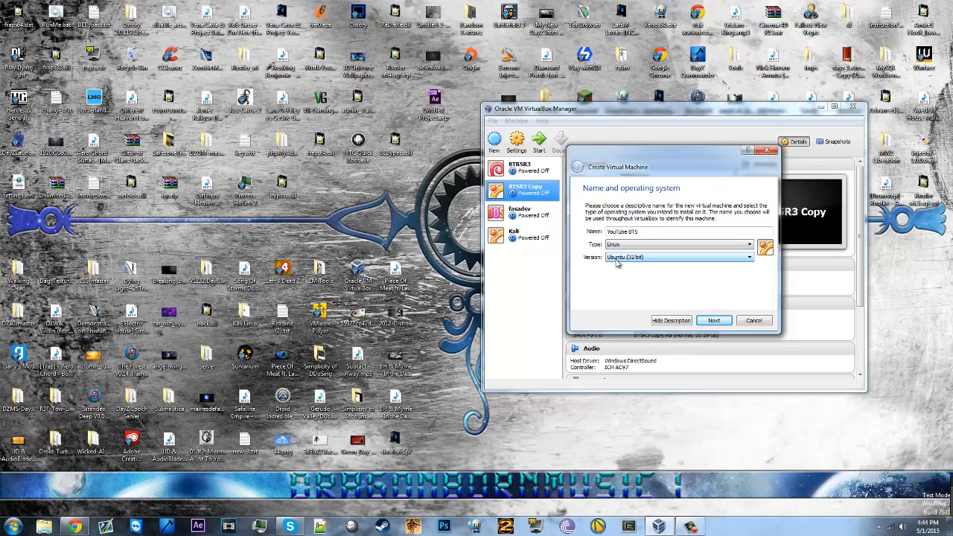
left_click(618, 258)
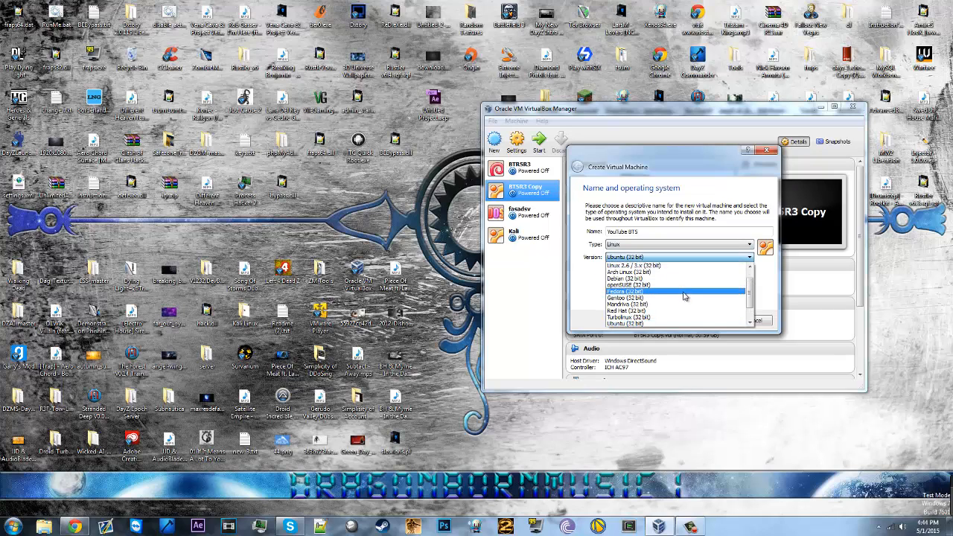
scroll(687, 299, "up", 1)
scroll(687, 299, "down", 2)
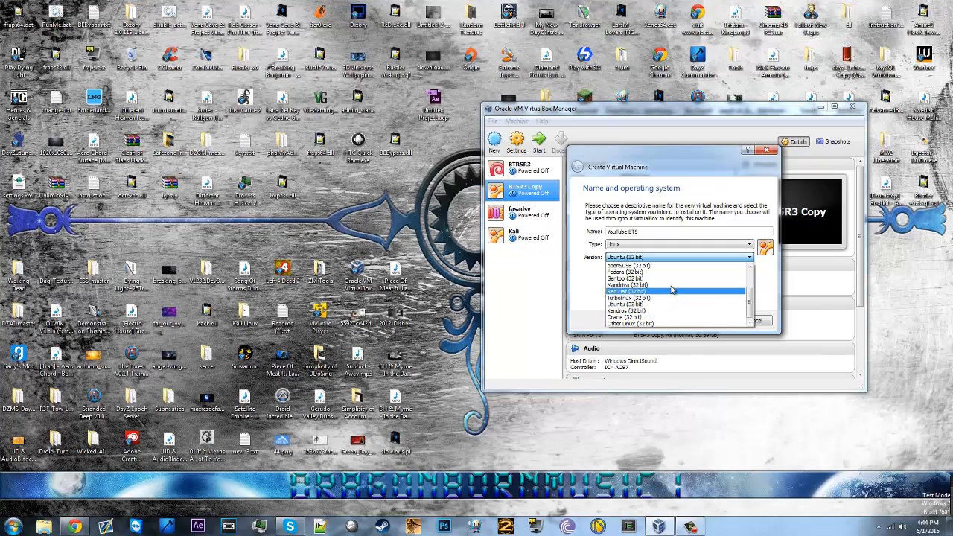
scroll(671, 290, "up", 1)
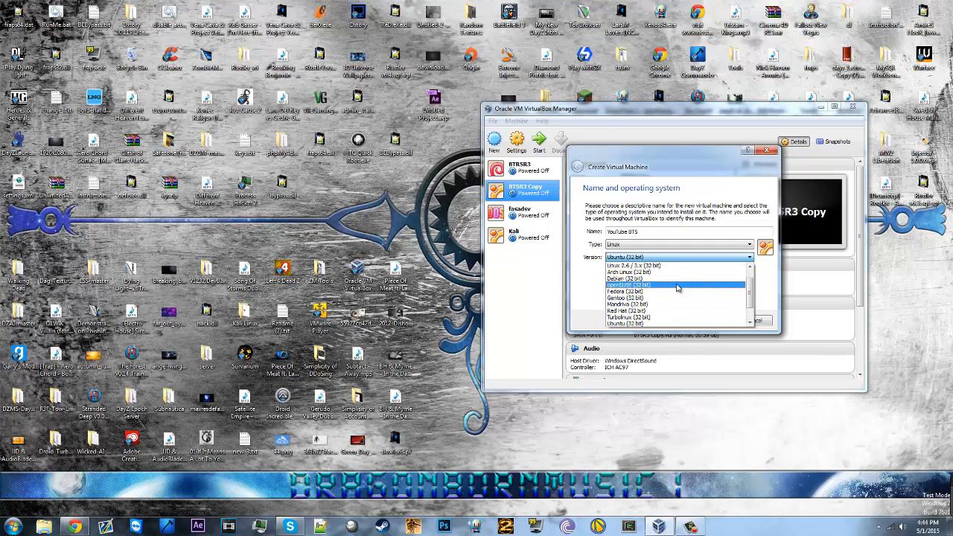
scroll(676, 287, "down", 1)
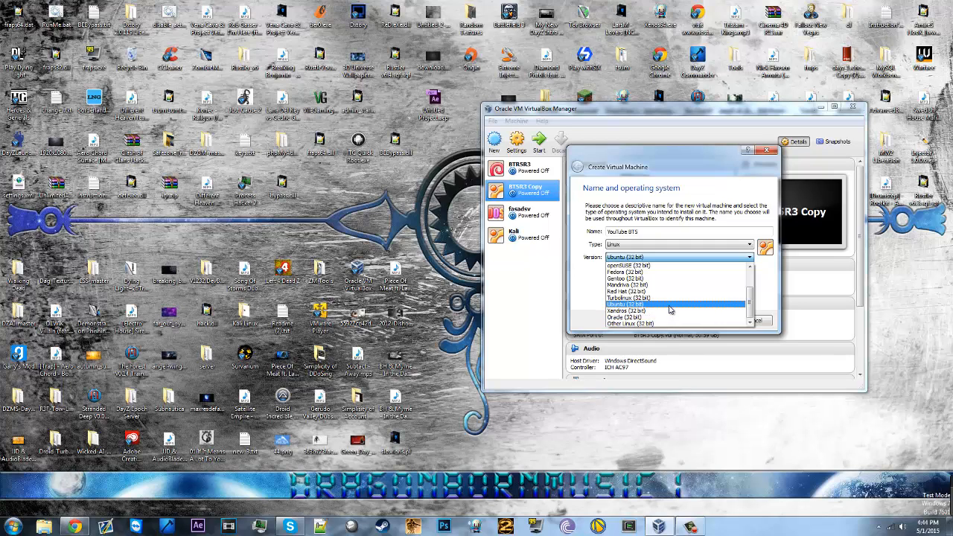
left_click(669, 306)
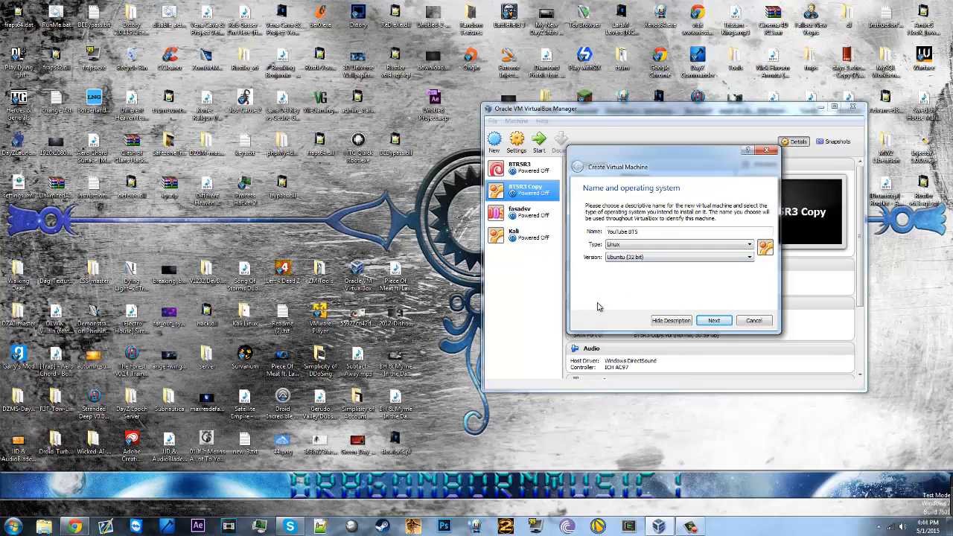
Step: Set the YouTube BT5 memory slider to 1661 MB
left_click(715, 321)
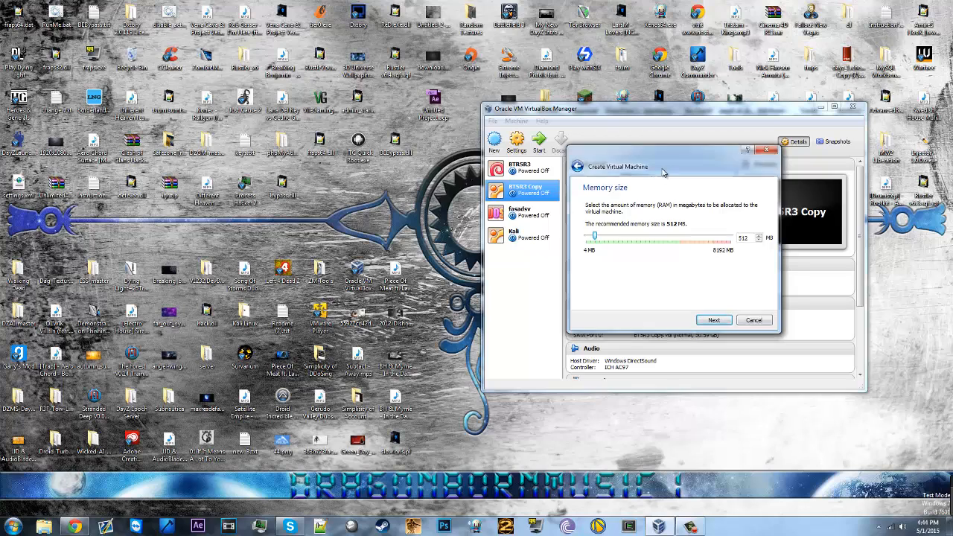
left_click_drag(663, 172, 618, 153)
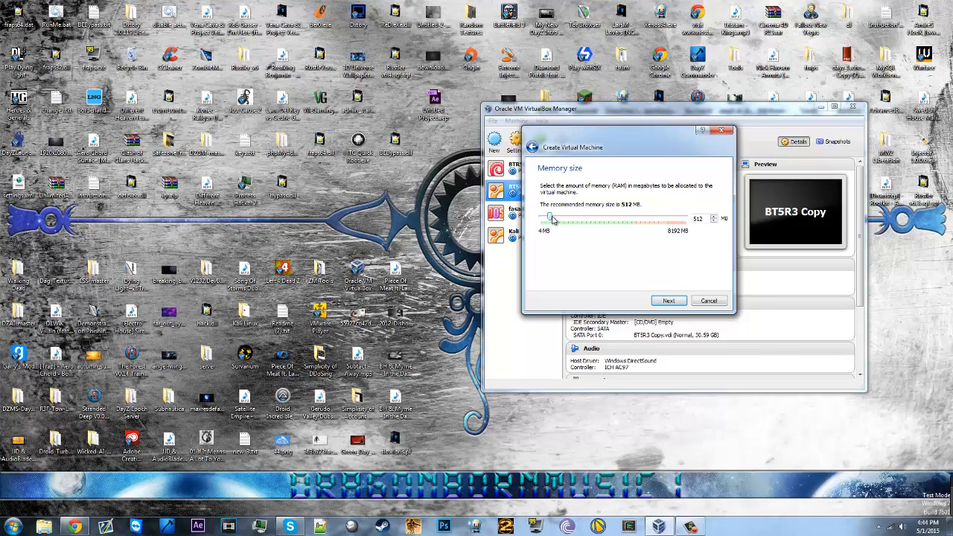
left_click_drag(552, 220, 572, 217)
left_click_drag(573, 218, 570, 217)
Step: Create a new dynamically allocated 30.59 GB VDI hard drive for YouTube BT5
left_click(666, 301)
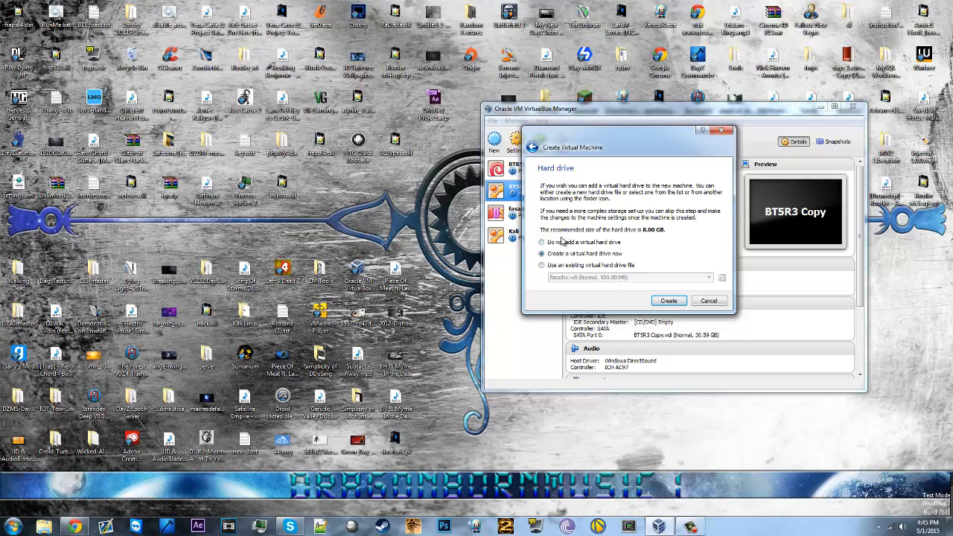
left_click(669, 301)
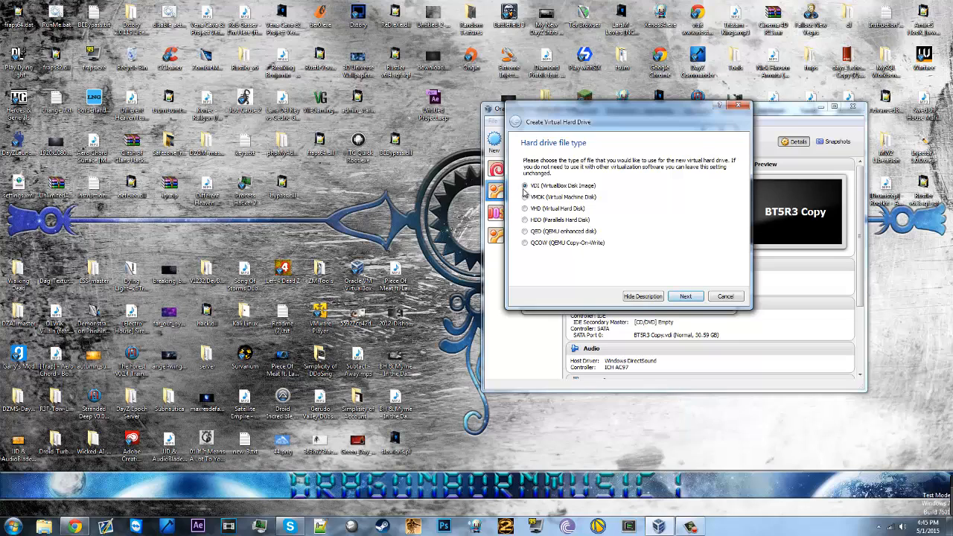
left_click(673, 298)
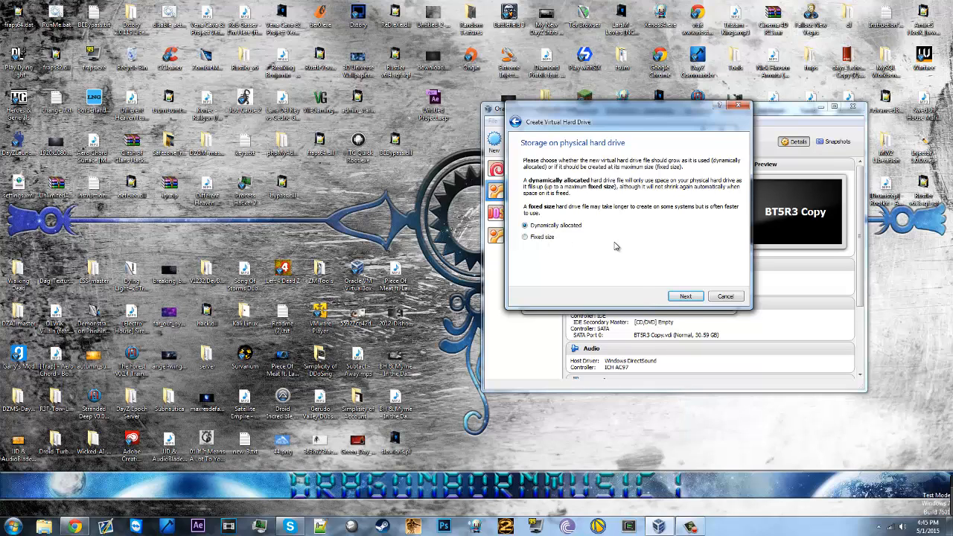
left_click(682, 297)
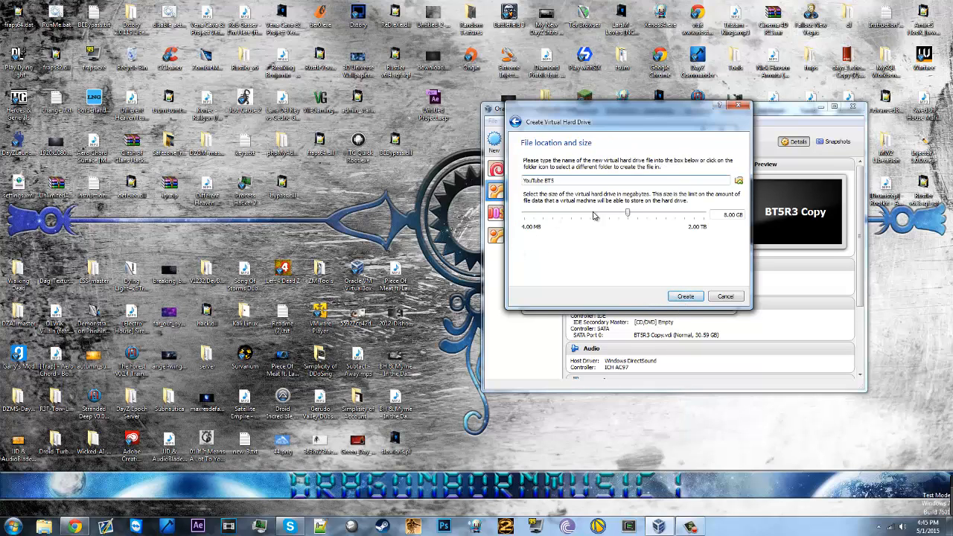
left_click_drag(628, 215, 647, 216)
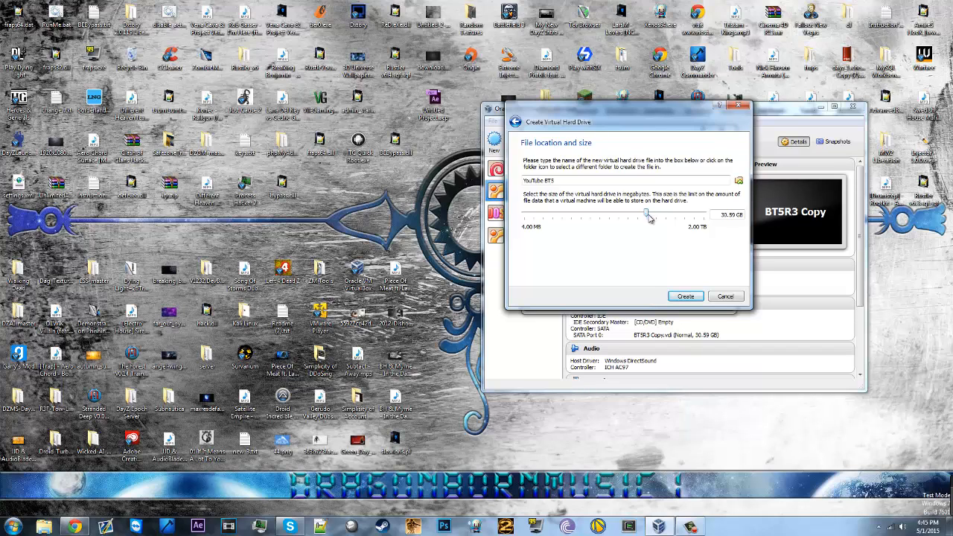
left_click(681, 297)
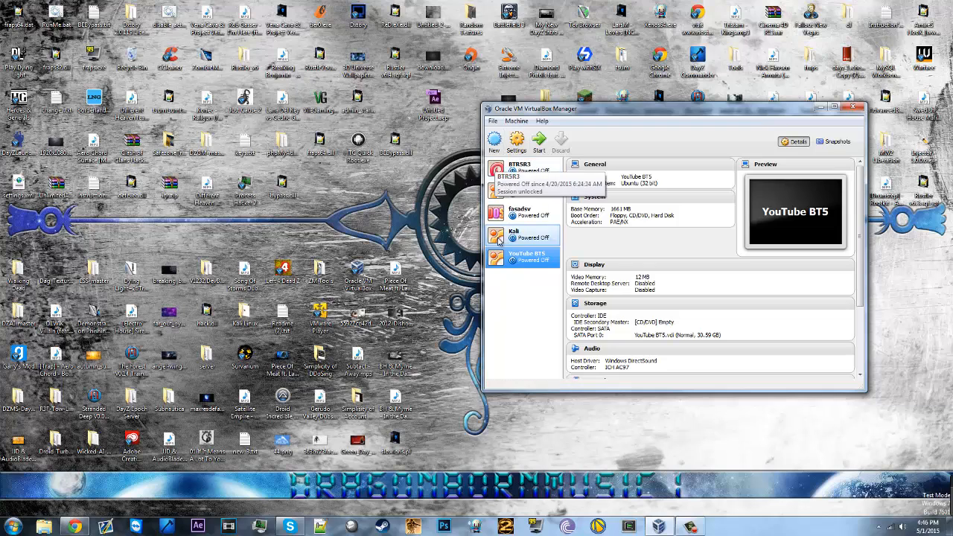
Step: Select the empty IDE CD/DVD drive in YouTube BT5's Storage settings, then show the desktop
left_click(515, 141)
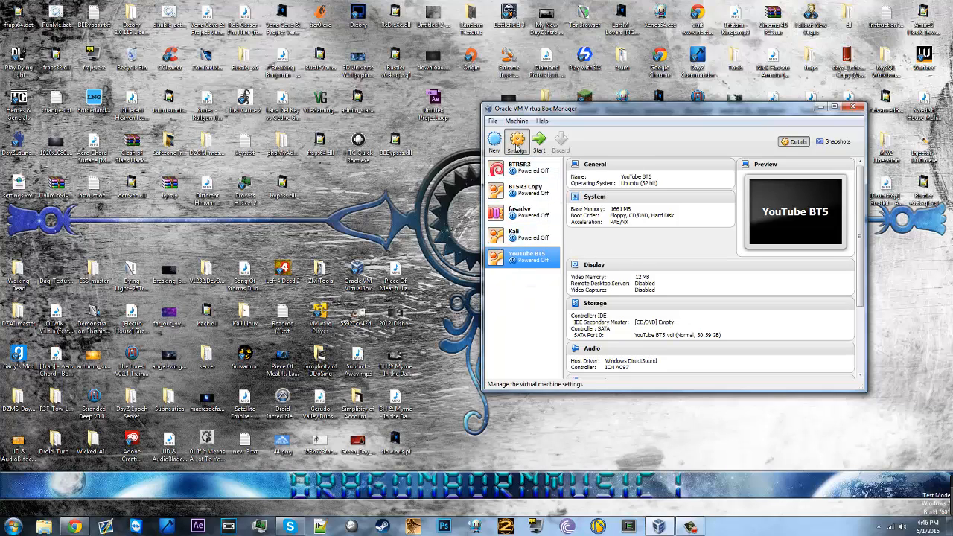
left_click_drag(648, 138, 522, 106)
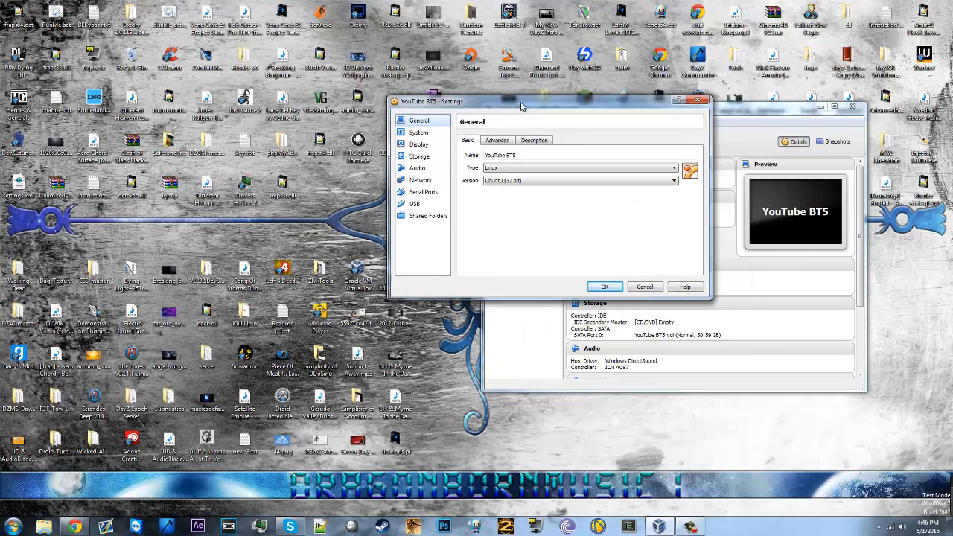
left_click(424, 134)
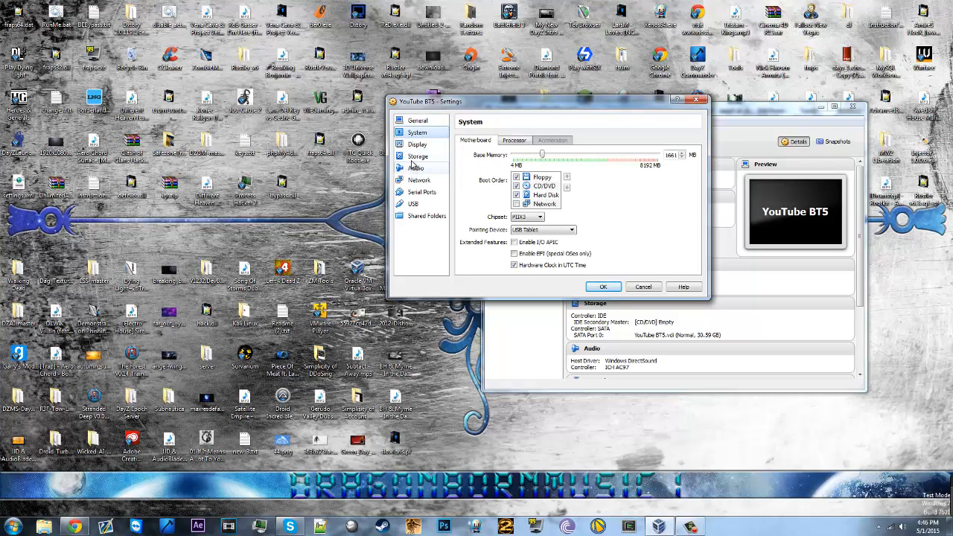
left_click(416, 156)
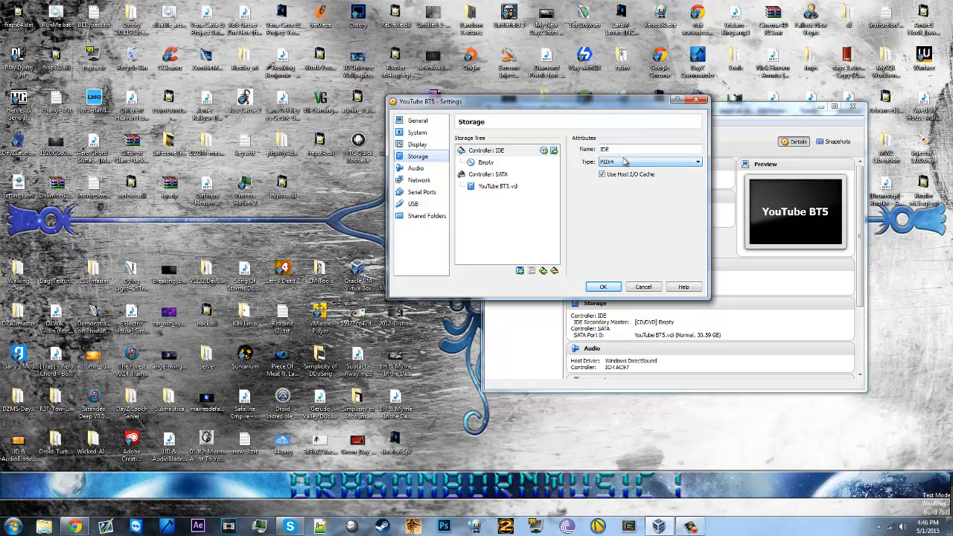
left_click(491, 162)
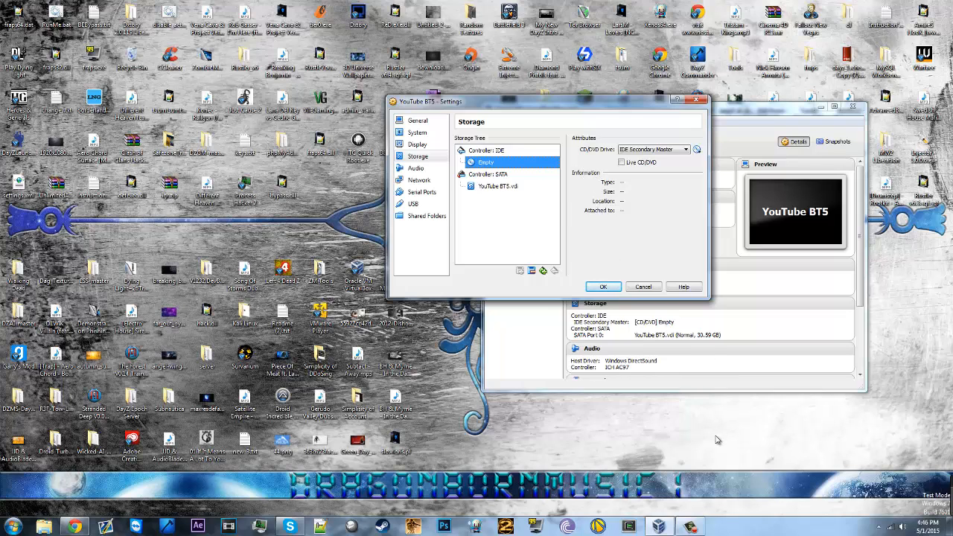
left_click(950, 526)
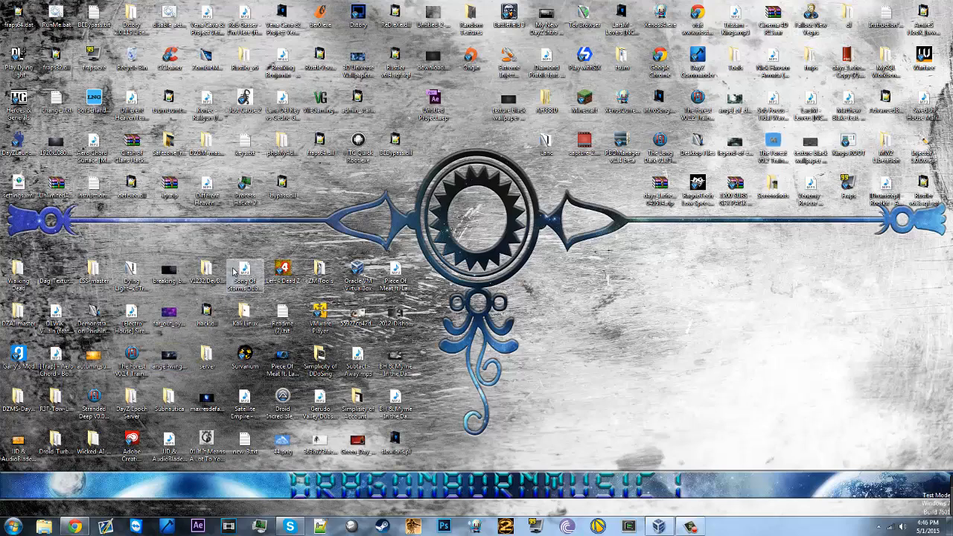
Step: Copy BT5R3-KDE-32.iso from the Kali Linux folder onto the desktop
double_click(244, 312)
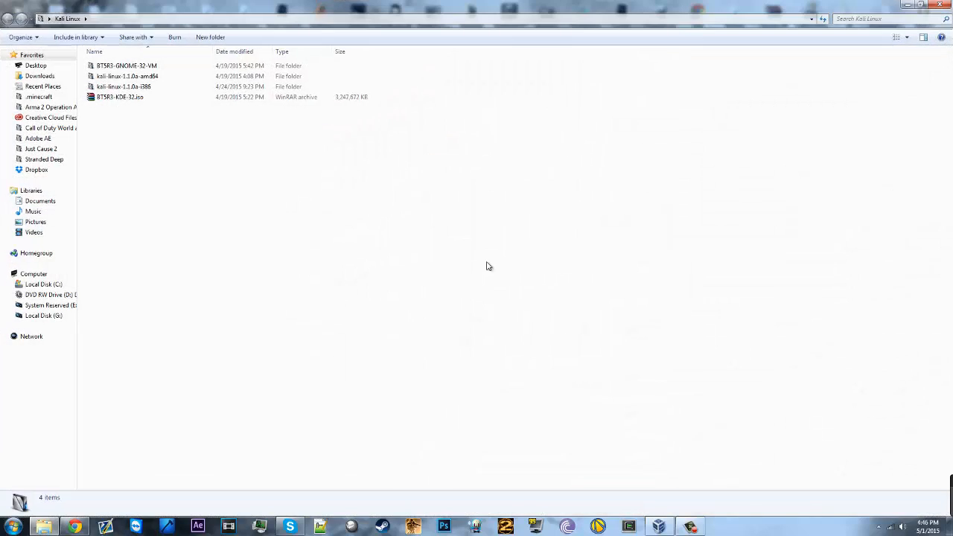
left_click(154, 98)
left_click_drag(103, 106, 711, 331)
left_click(696, 344)
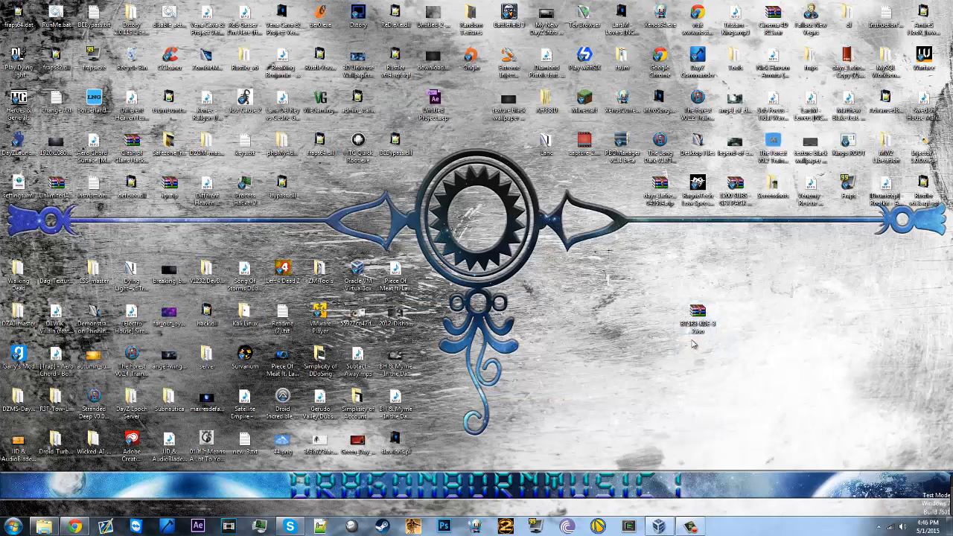
Step: Attach BT5R3-KDE-32.iso to the CD/DVD drive, save the settings, and start YouTube BT5
left_click(623, 528)
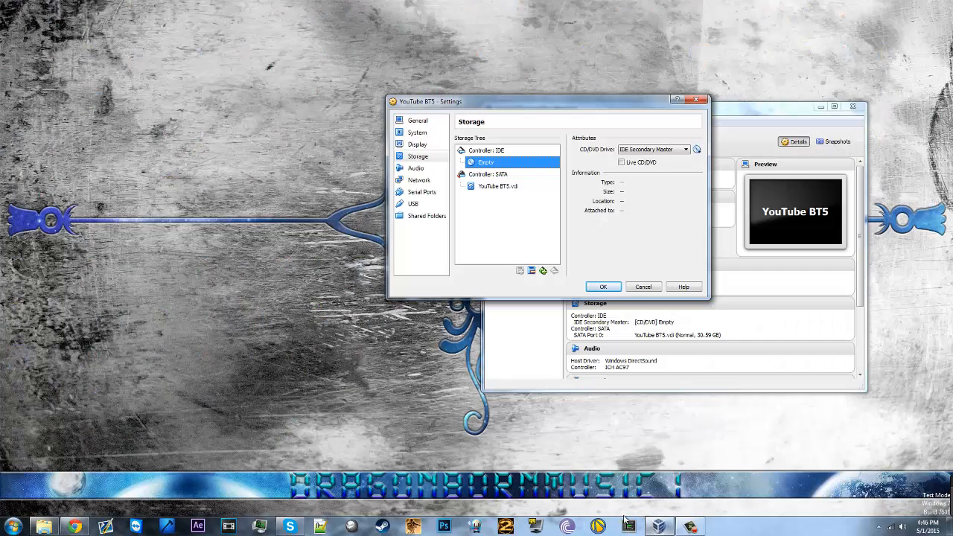
left_click(697, 150)
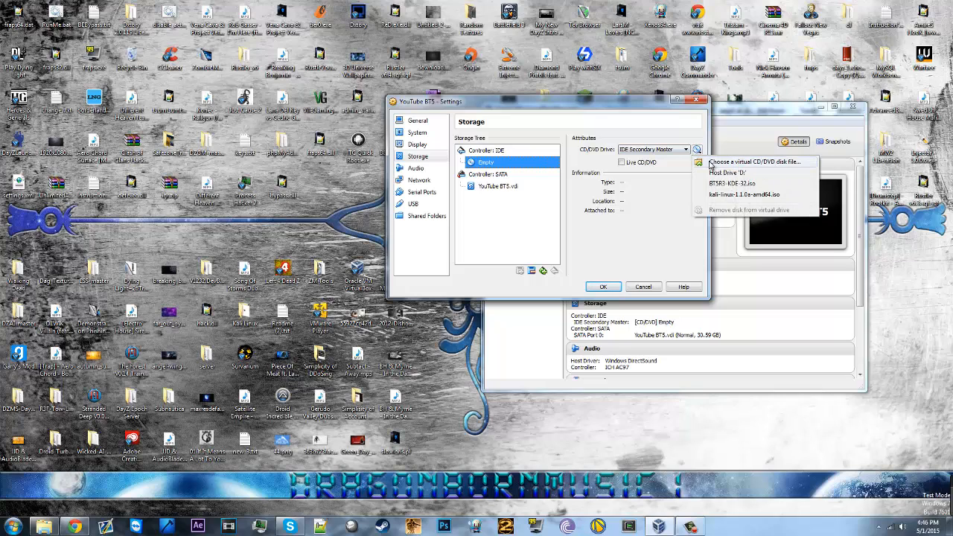
left_click(791, 162)
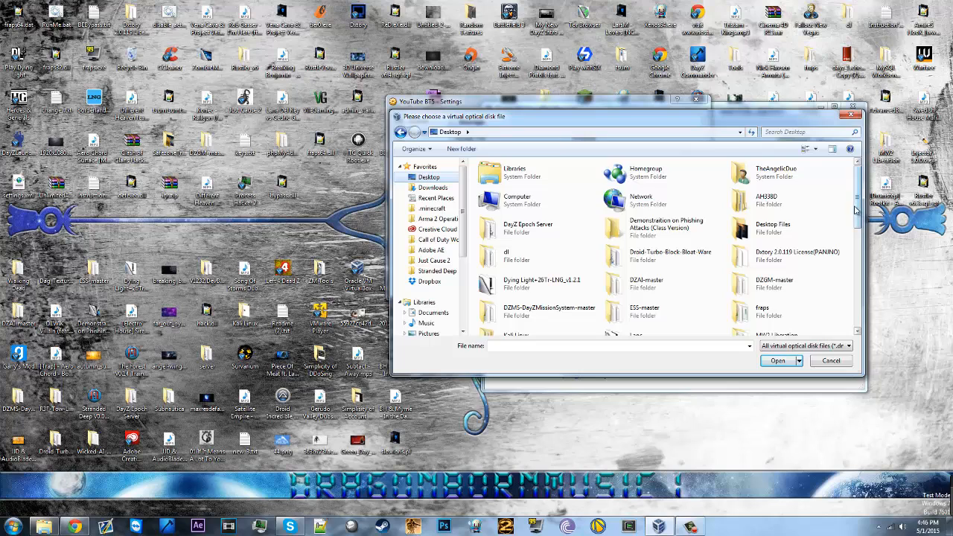
left_click_drag(861, 216, 855, 315)
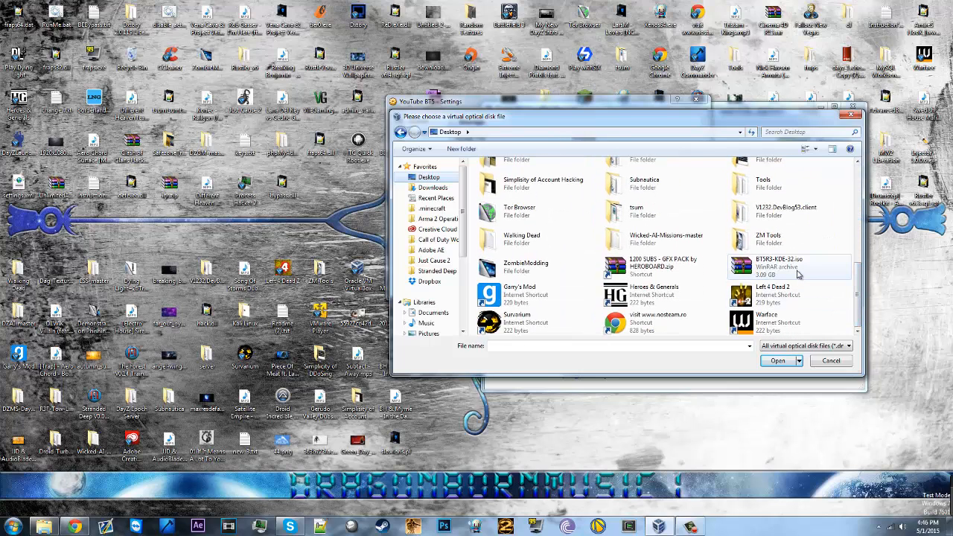
left_click(775, 268)
double_click(770, 273)
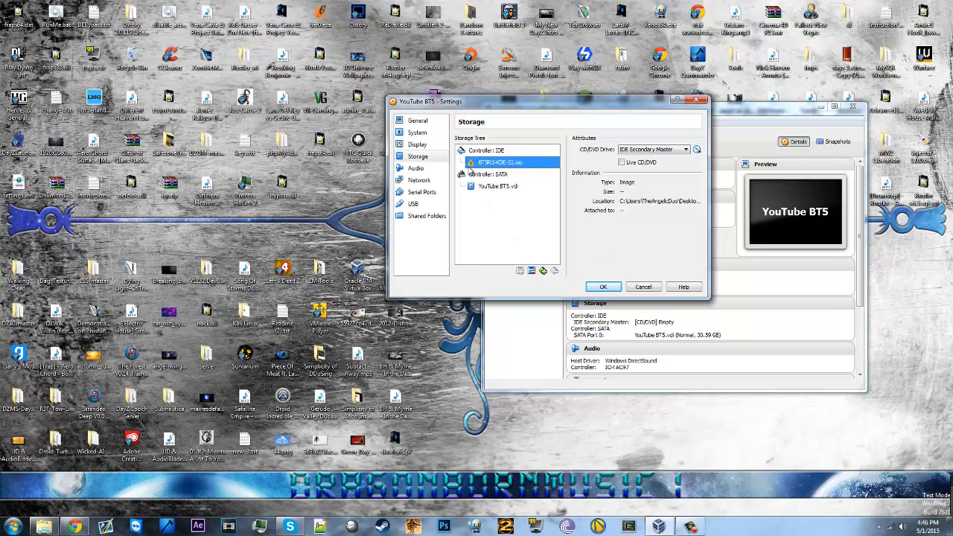
left_click(603, 287)
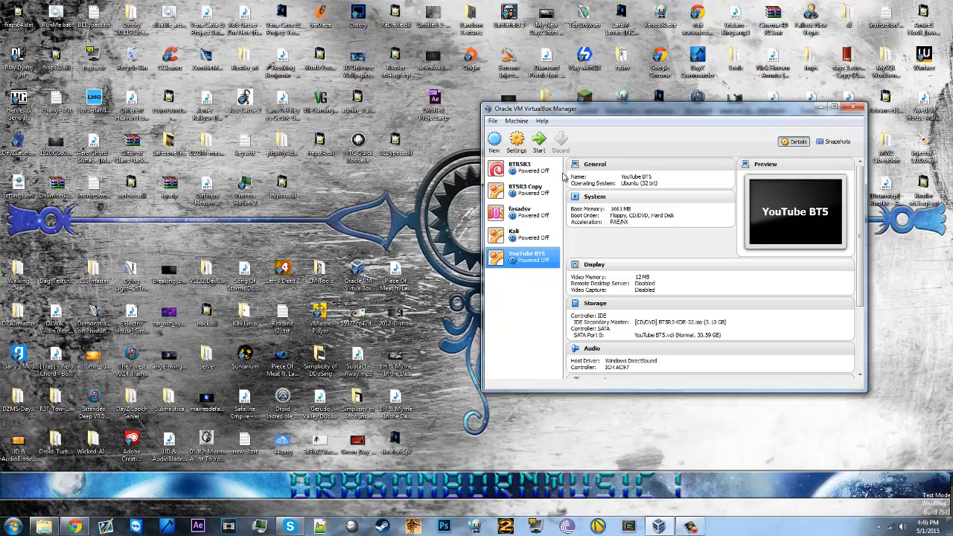
left_click(539, 142)
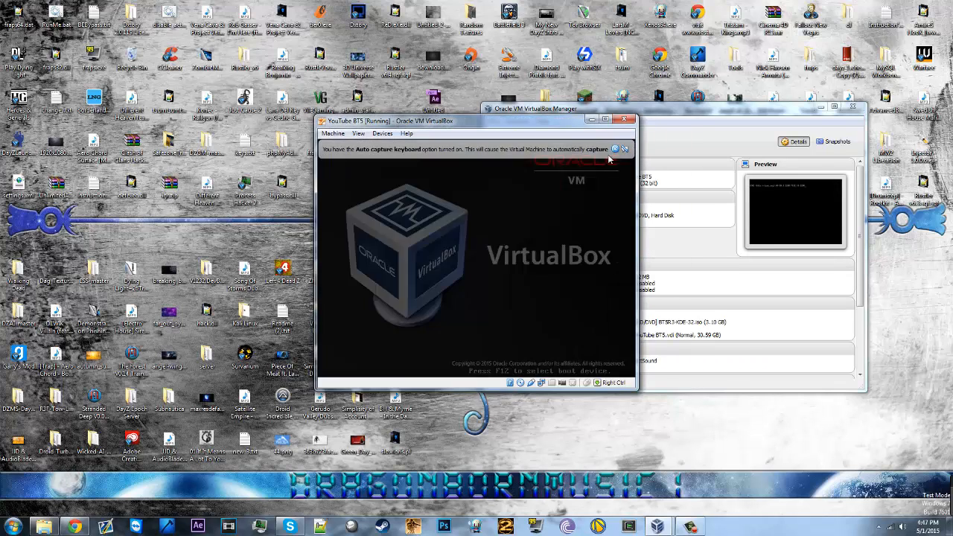
Step: Dismiss the capture notice, enlarge the VM window, and boot the BackTrack Text entry
left_click(615, 149)
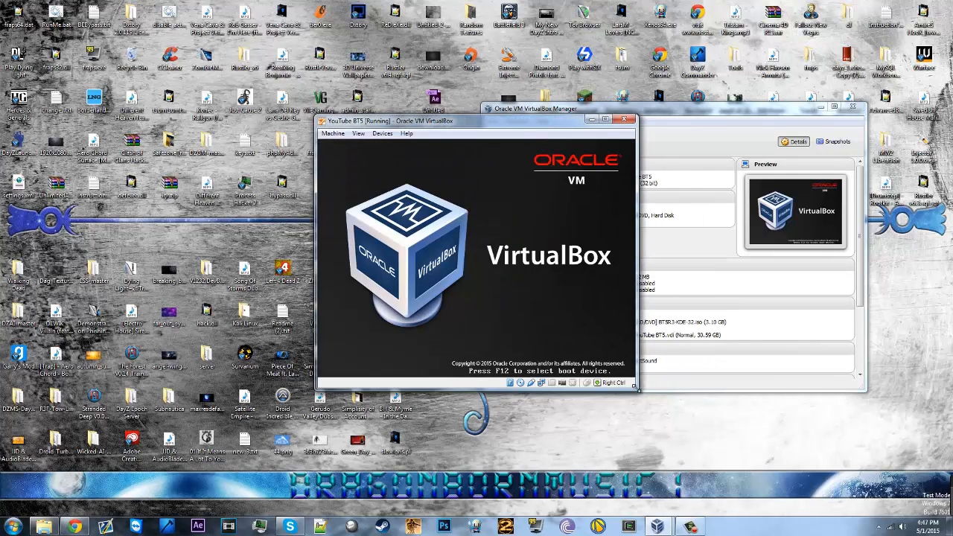
left_click_drag(635, 386, 753, 444)
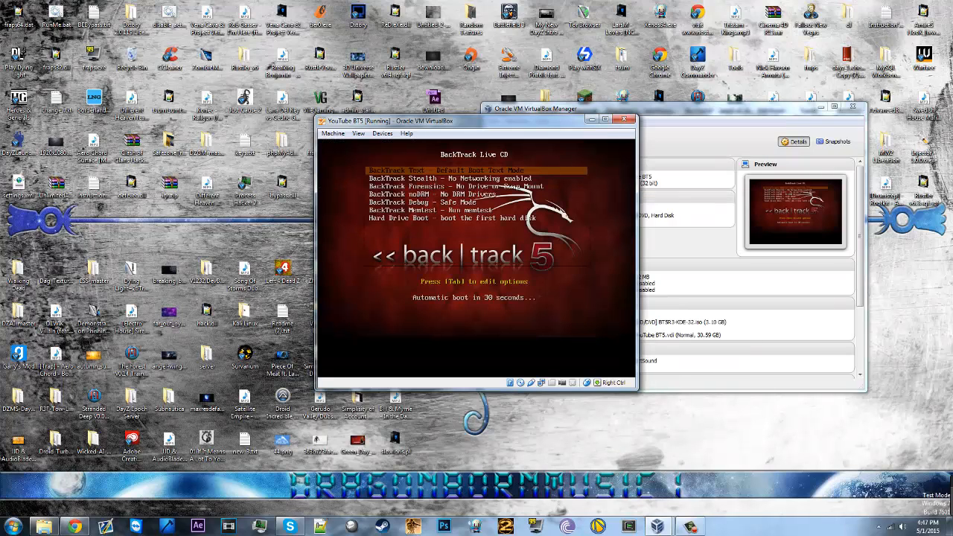
key("Down")
key("Down")
key("Down")
key("Down")
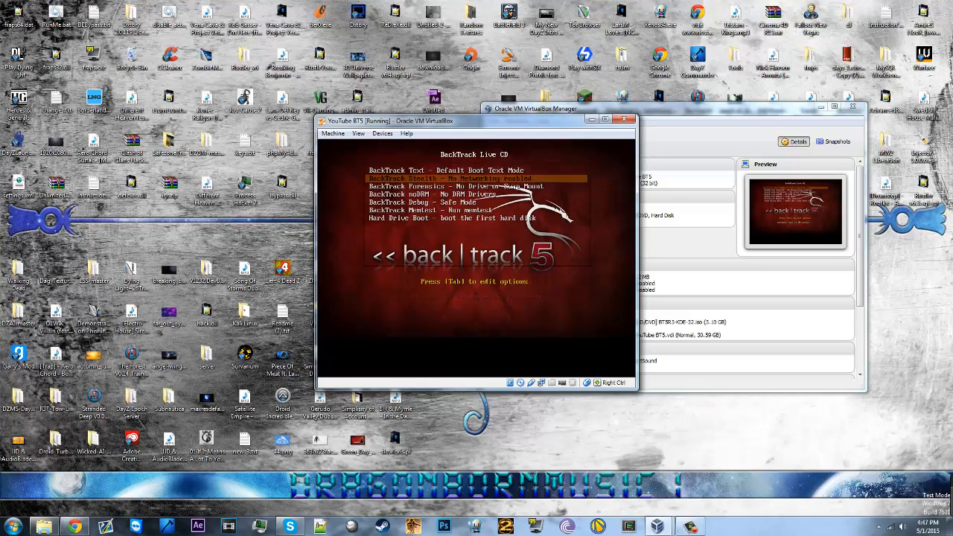
key("Down")
key("Down")
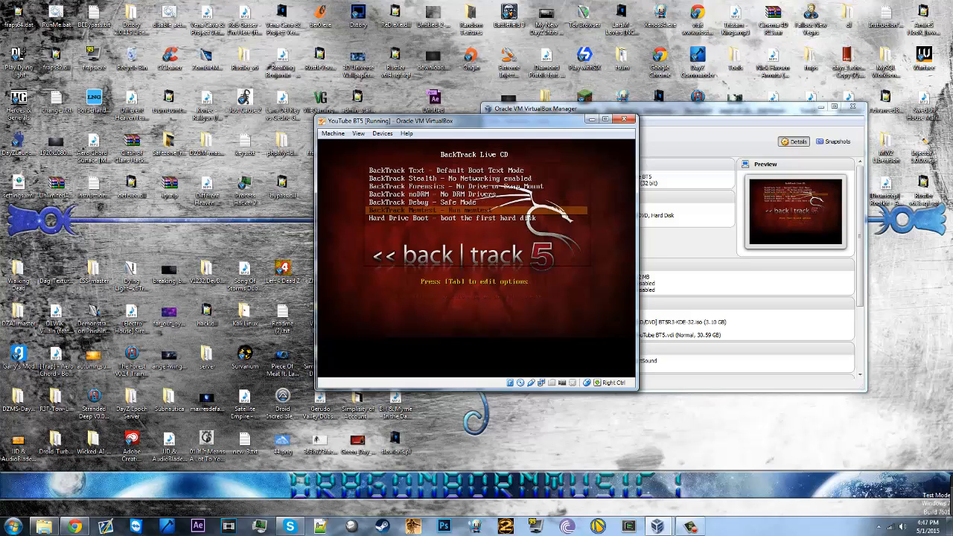
key("Up")
key("Up")
key("Up")
key("Up")
key("Up")
key("Up")
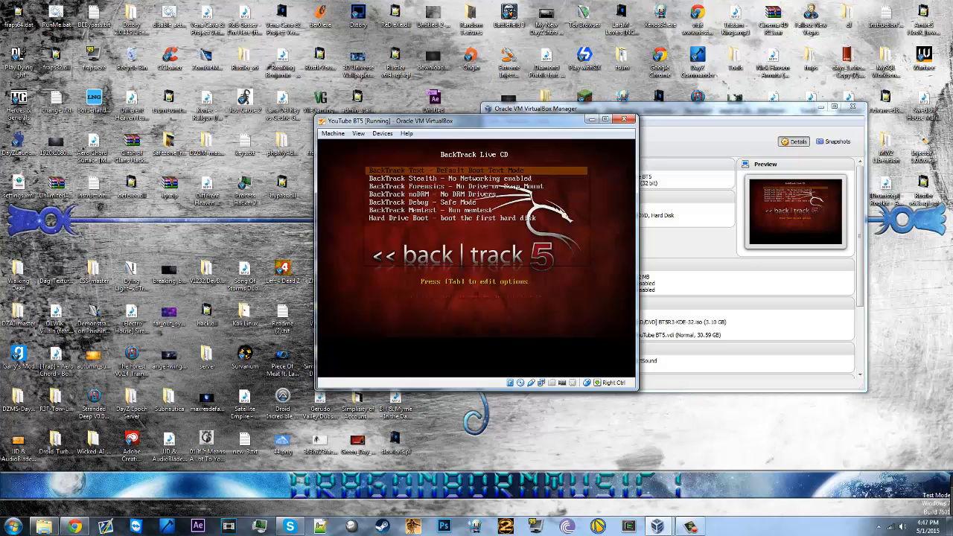
key("Return")
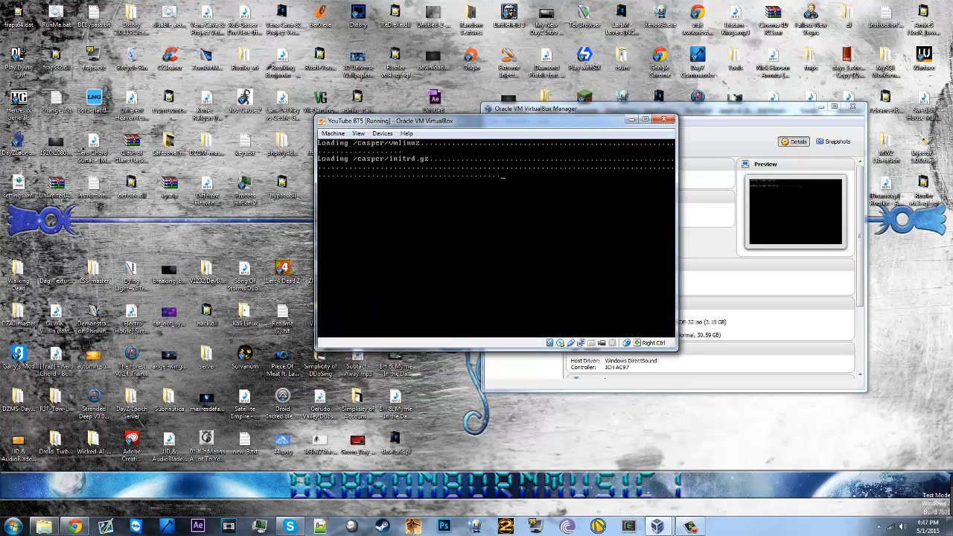
Step: Move the VM window and run startx at the root@bt prompt
left_click_drag(596, 111, 536, 66)
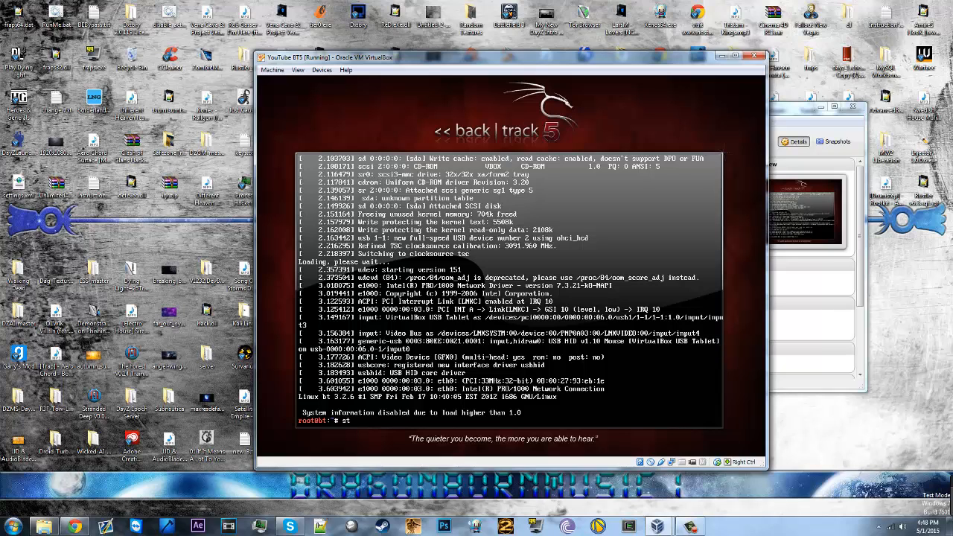
type("artx")
key("Return")
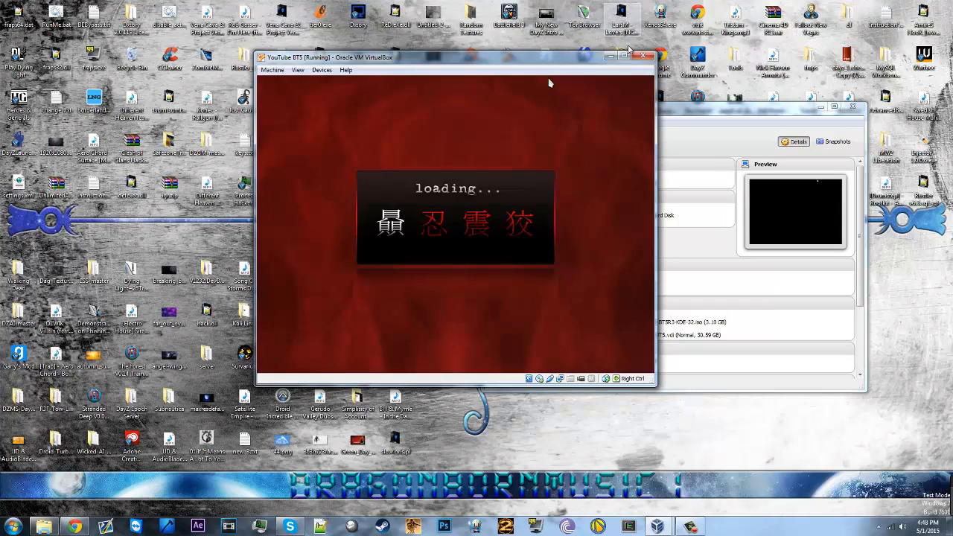
Step: Try fullscreen and scaled display modes, ending with the VM window maximized
left_click(624, 56)
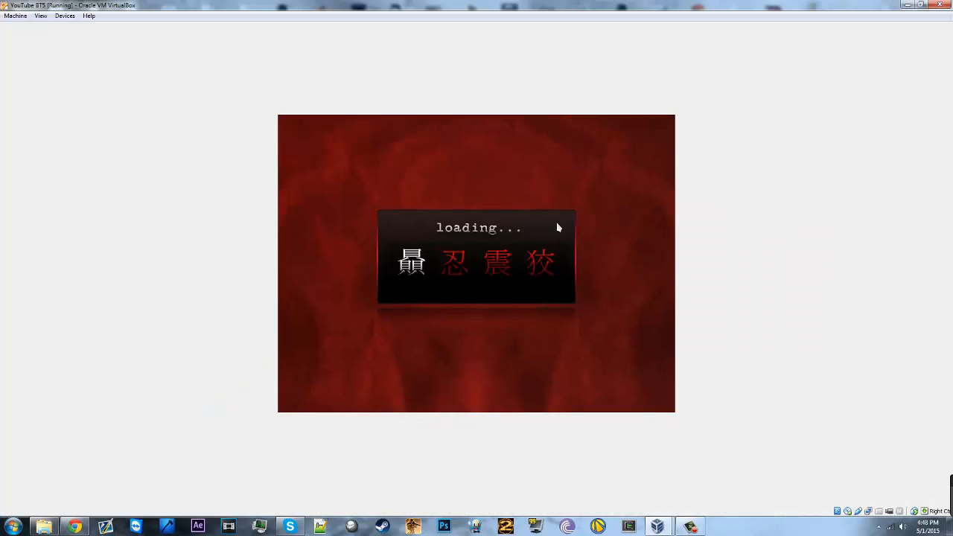
left_click(41, 15)
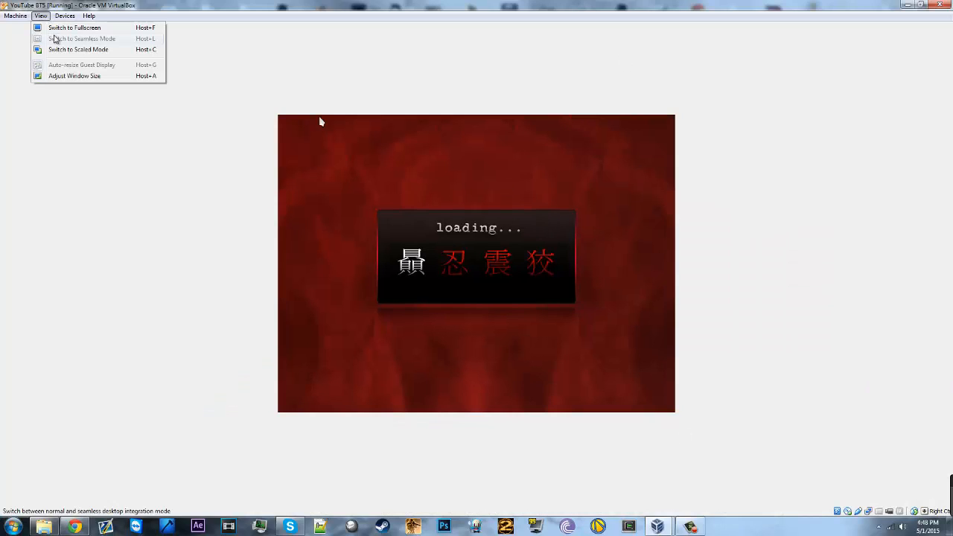
left_click(67, 30)
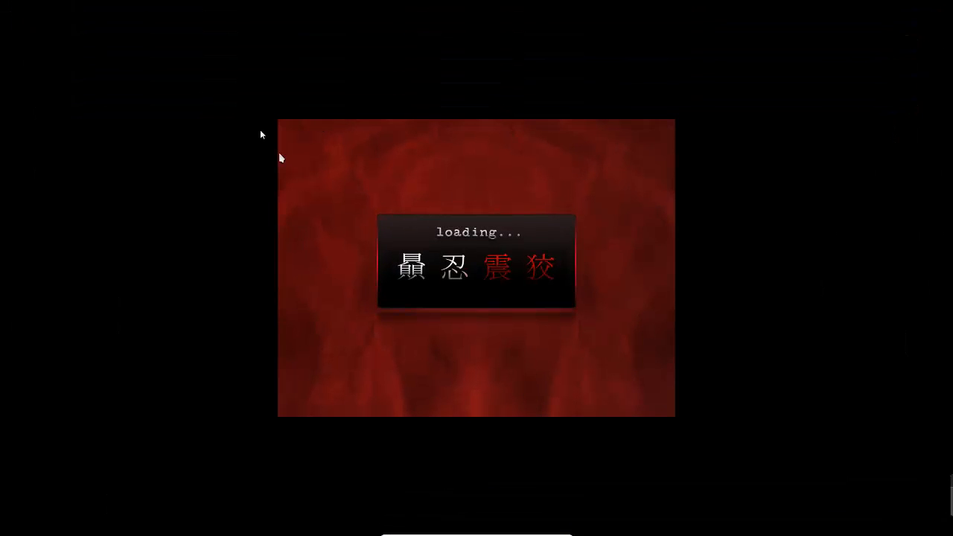
left_click(432, 530)
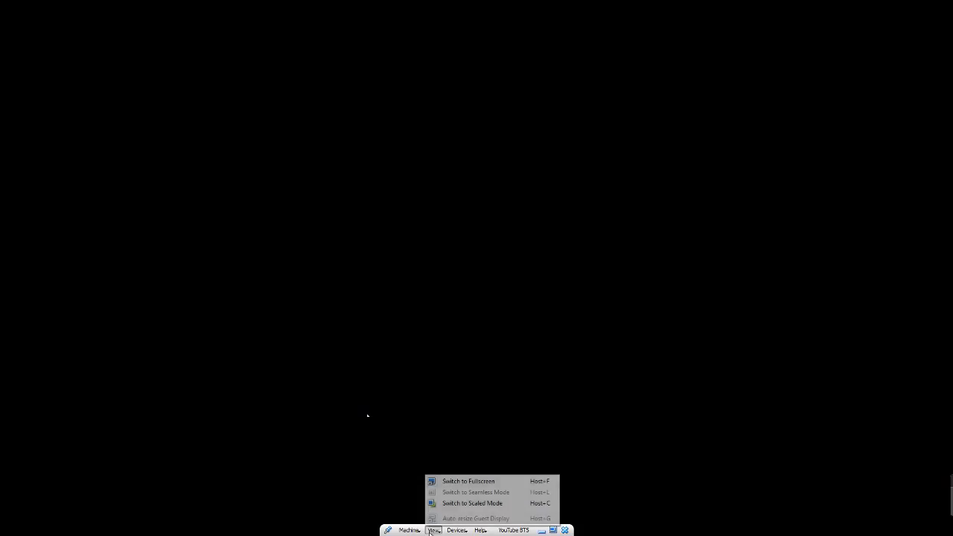
left_click(457, 481)
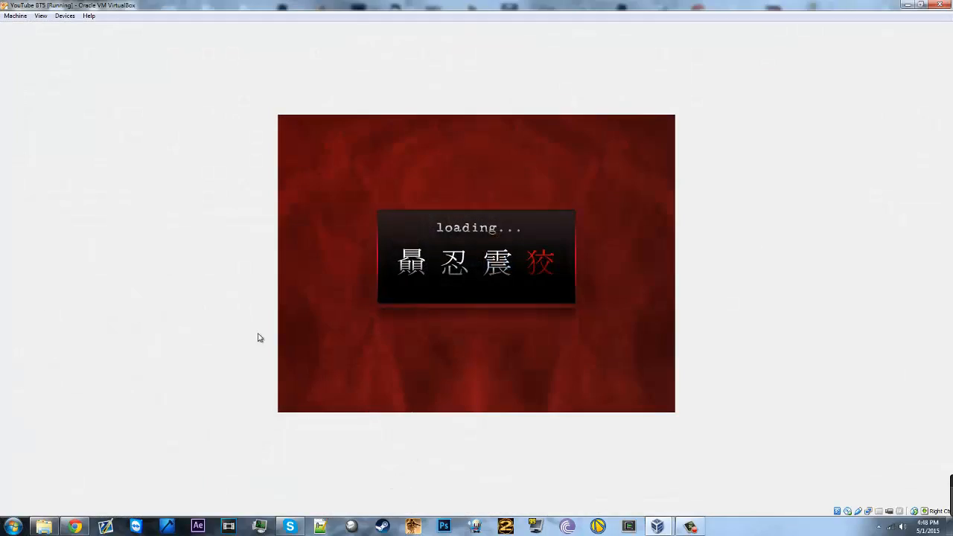
left_click(41, 15)
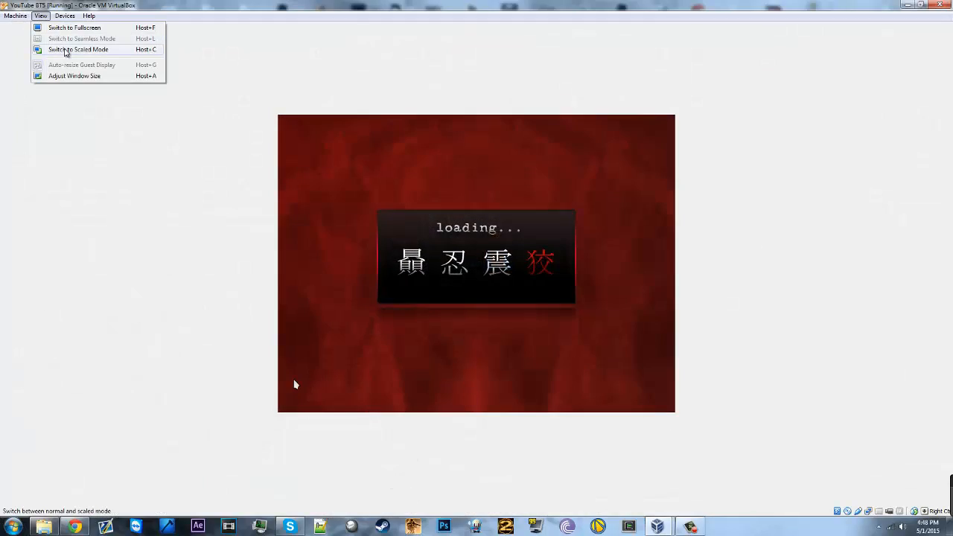
left_click(65, 49)
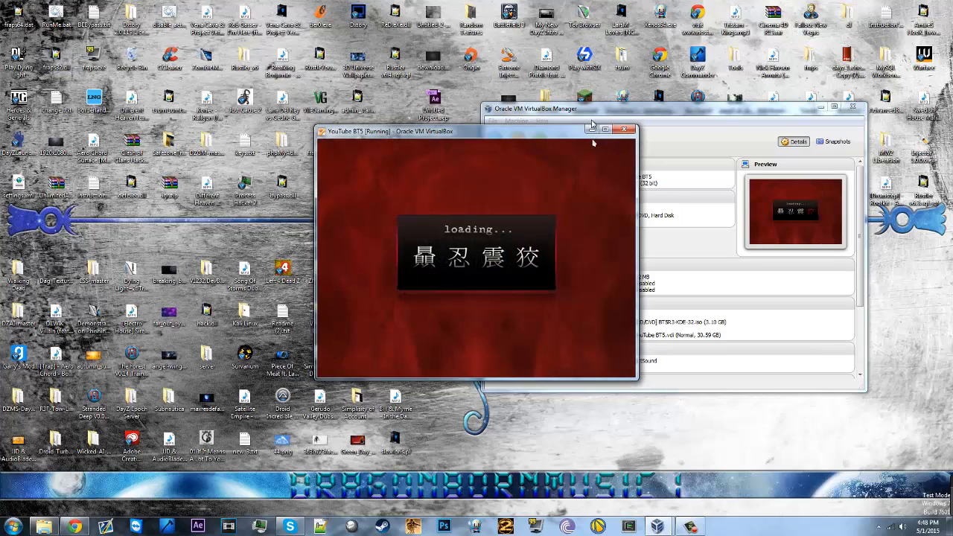
left_click(604, 130)
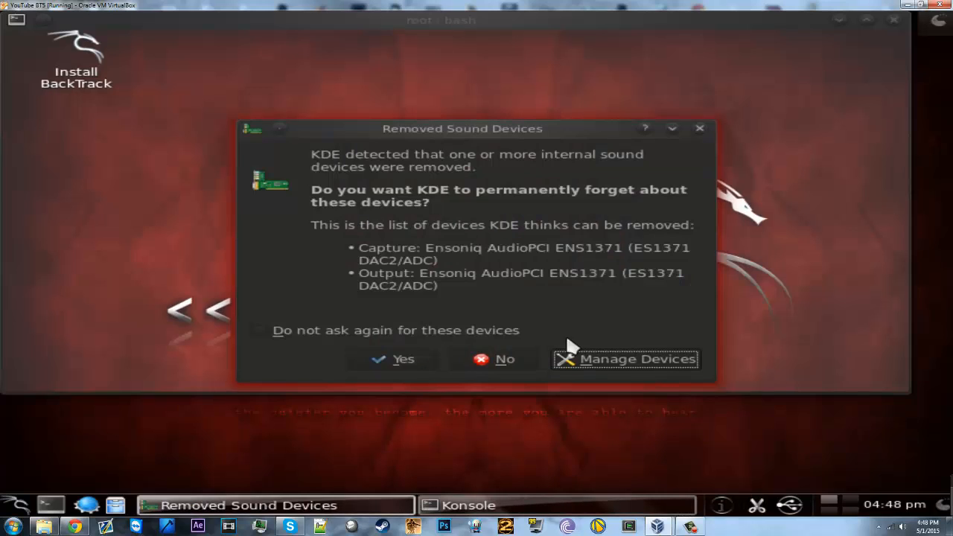
Step: Decline forgetting the removed sound devices and run help in Konsole to list the bash built-ins
left_click(504, 359)
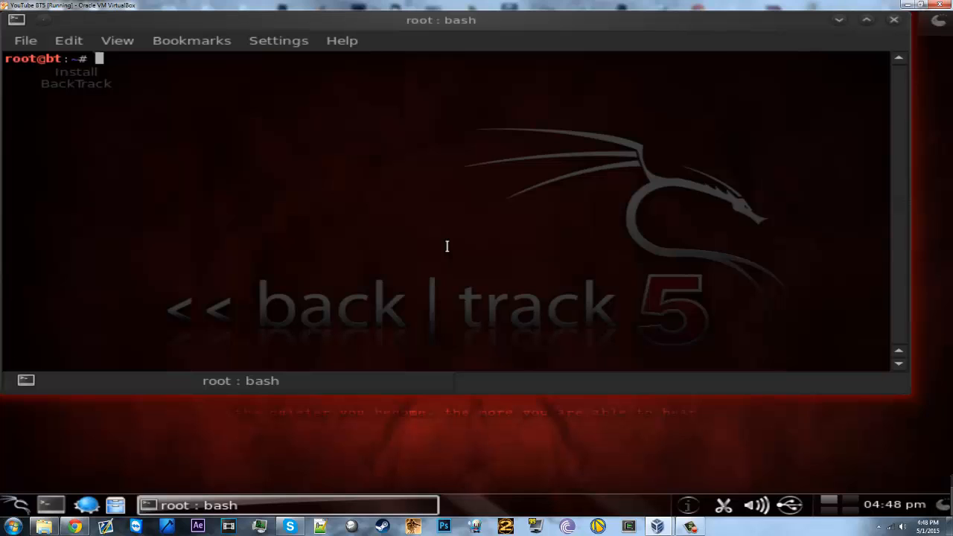
type("help")
key("Return")
Step: Scroll back through the built-in list, close Konsole, and bring up the K application menu
scroll(447, 245, "up", 8)
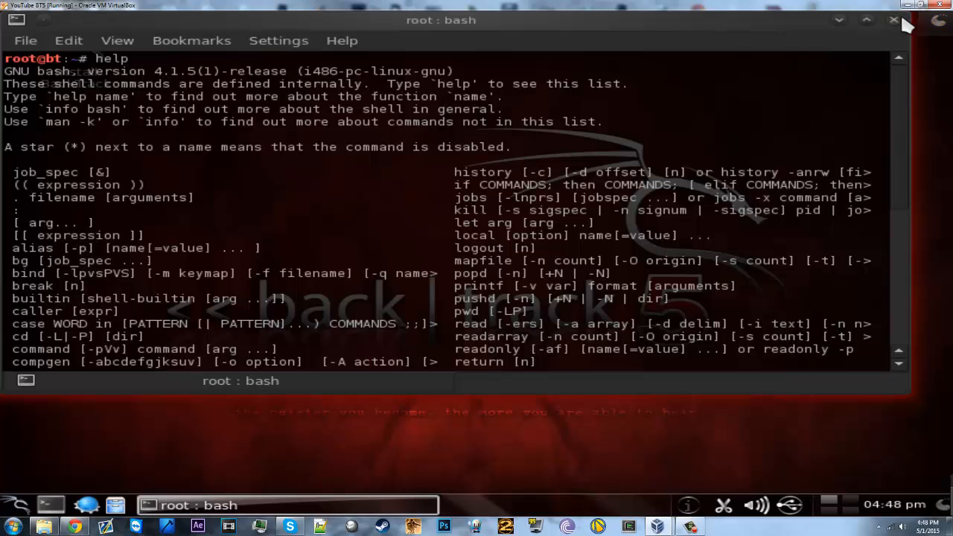
left_click(894, 20)
left_click(21, 506)
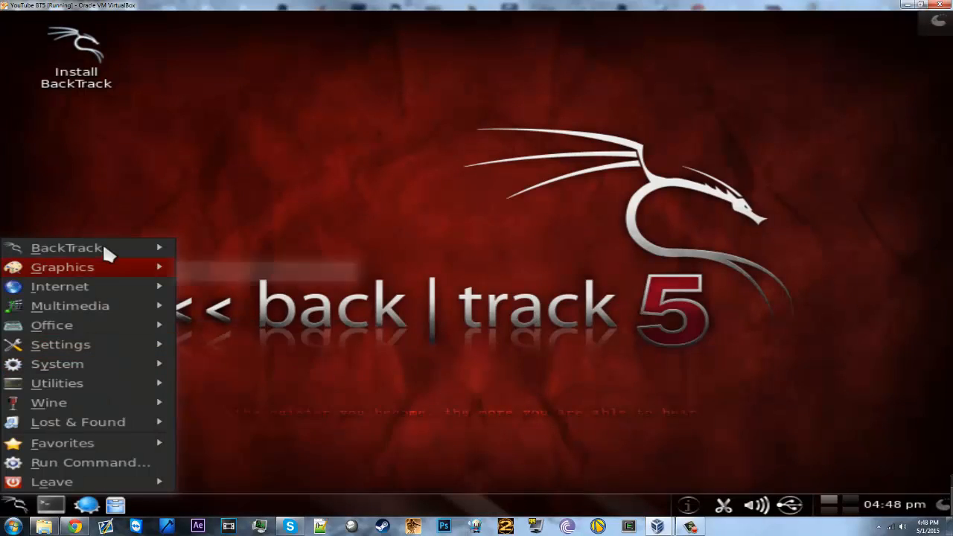
Step: Browse the K menu's BackTrack > Exploitation Tools, vulnerability and other tool submenus, then dismiss the menu
mouse_move(108, 247)
mouse_move(263, 249)
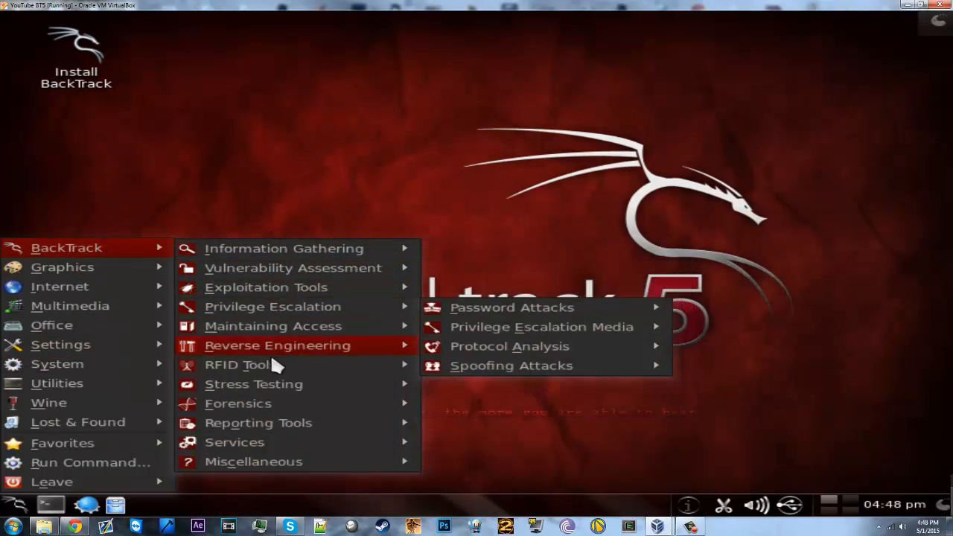
mouse_move(375, 288)
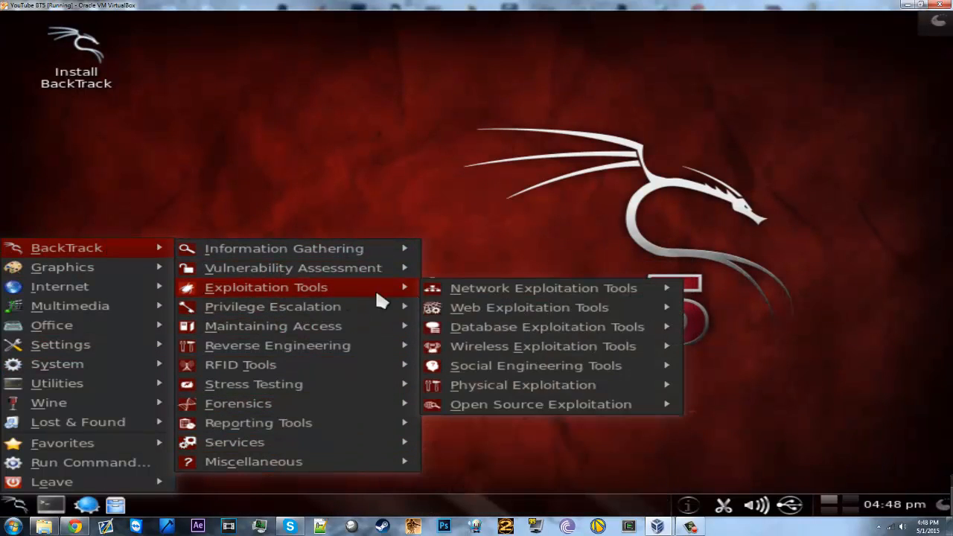
mouse_move(508, 372)
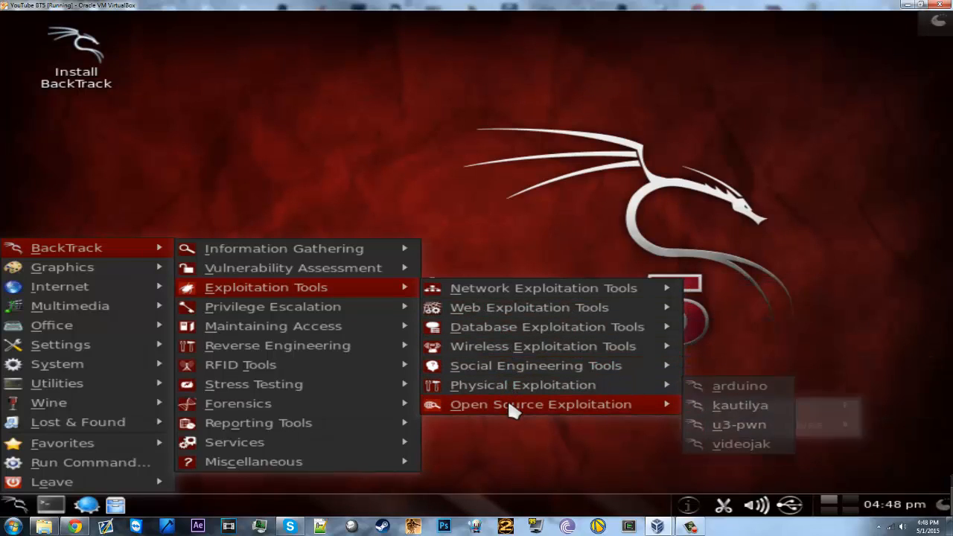
mouse_move(509, 403)
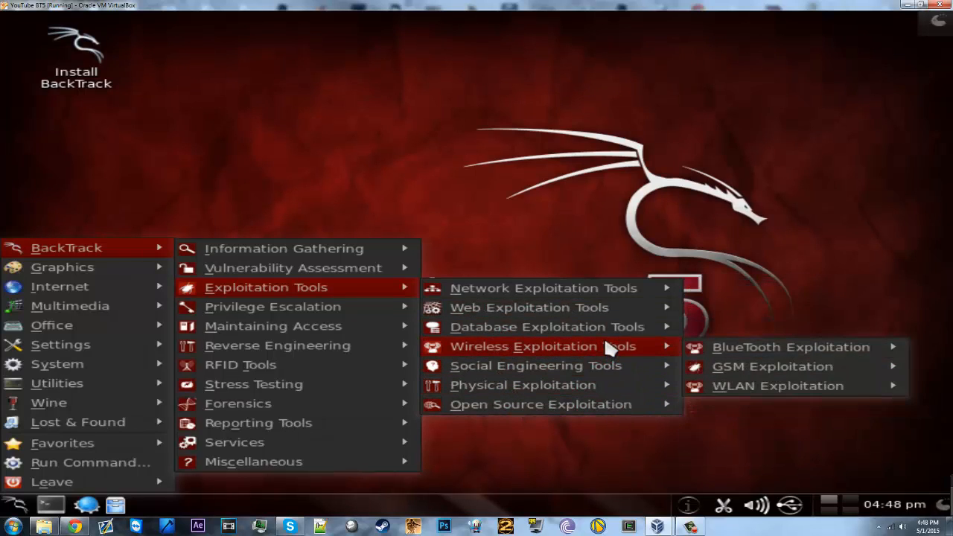
mouse_move(602, 323)
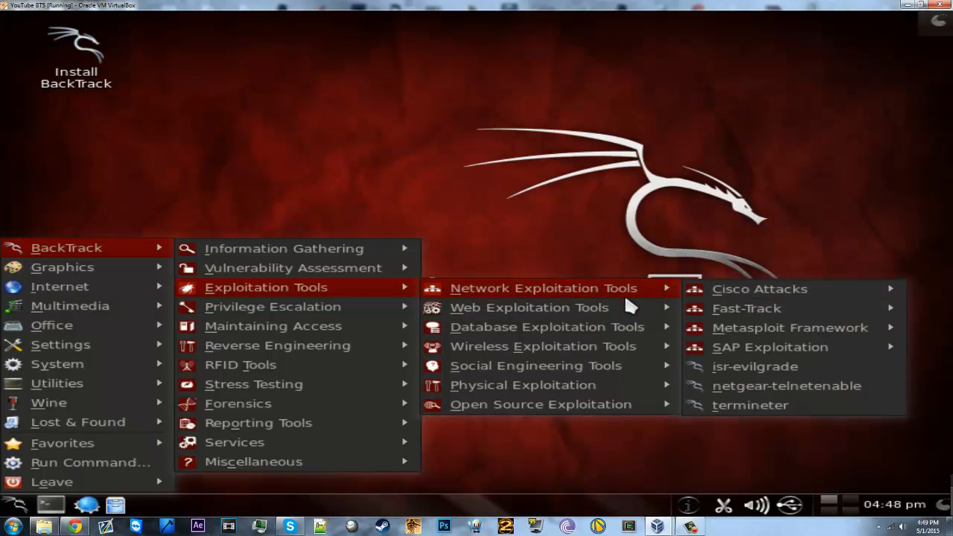
mouse_move(655, 289)
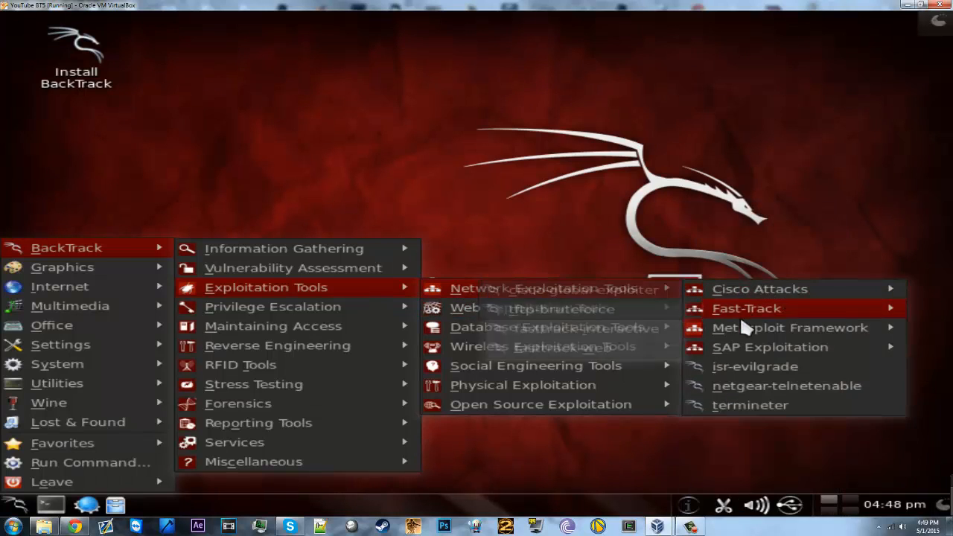
mouse_move(737, 326)
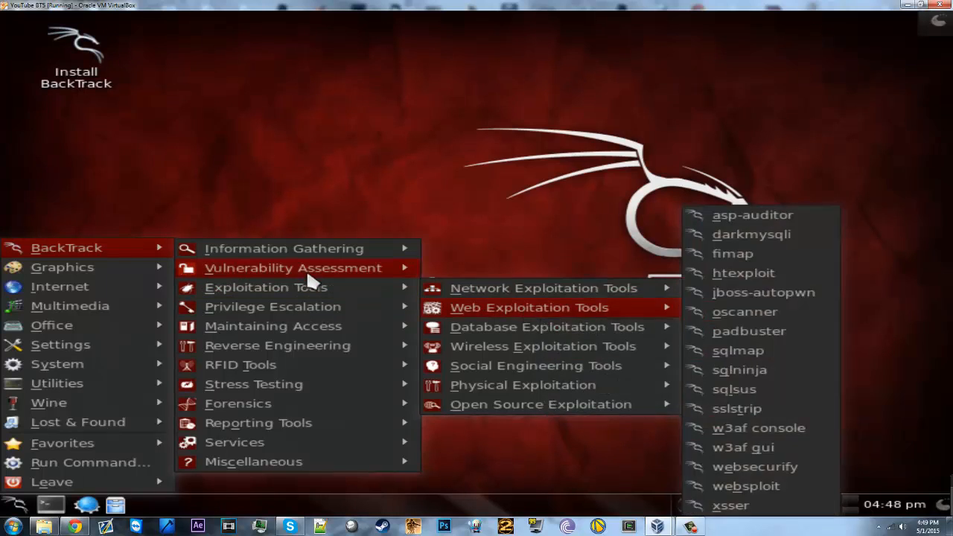
mouse_move(266, 267)
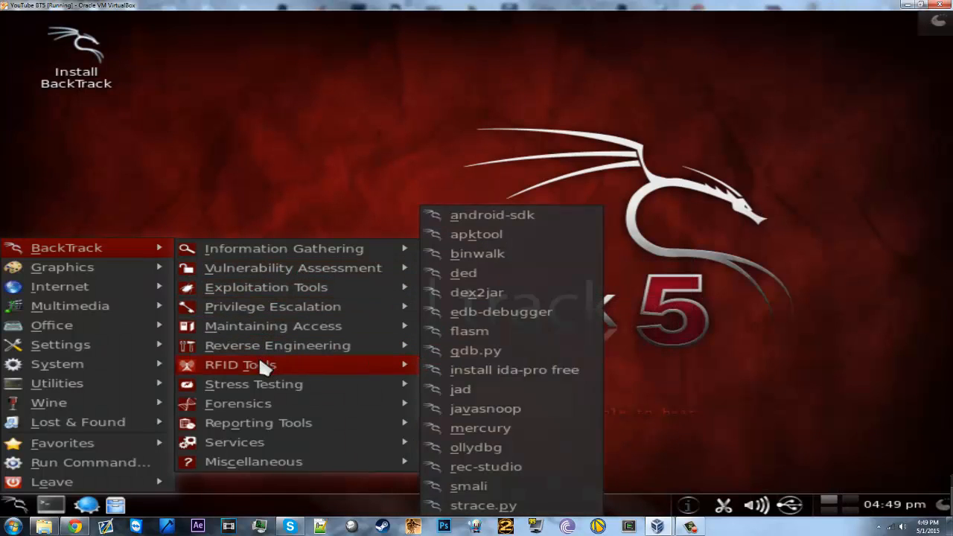
mouse_move(258, 386)
left_click(551, 190)
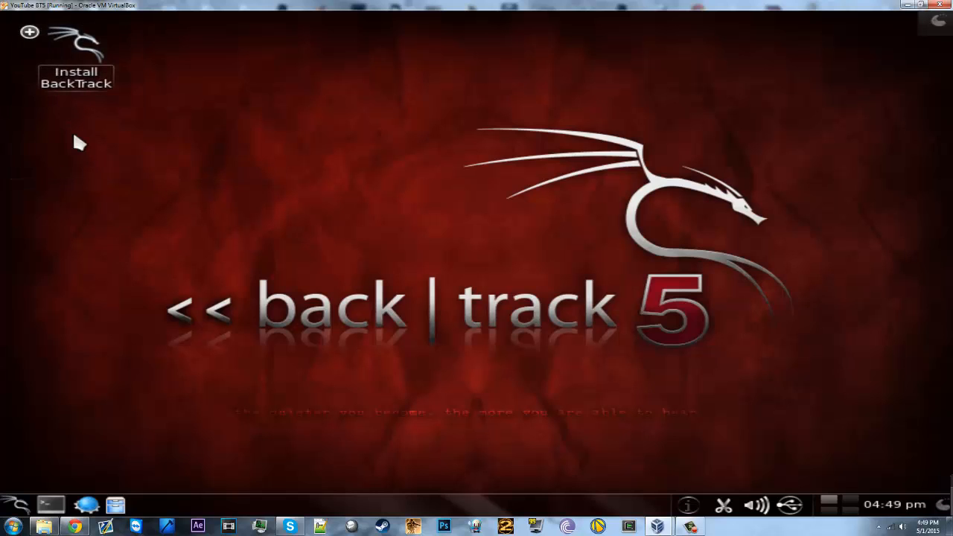
Step: Launch Install BackTrack and accept English, the New York time zone and the USA keyboard layout
left_click(30, 33)
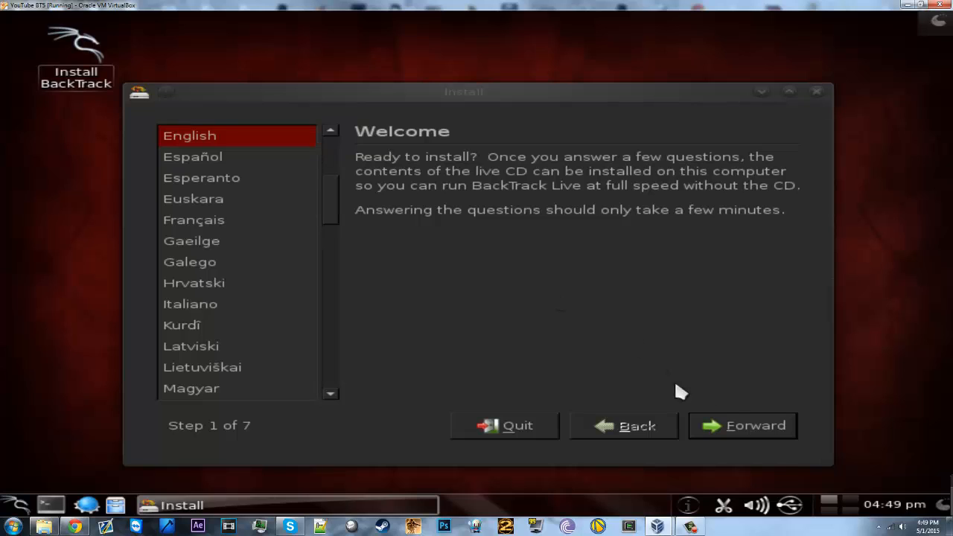
left_click(731, 428)
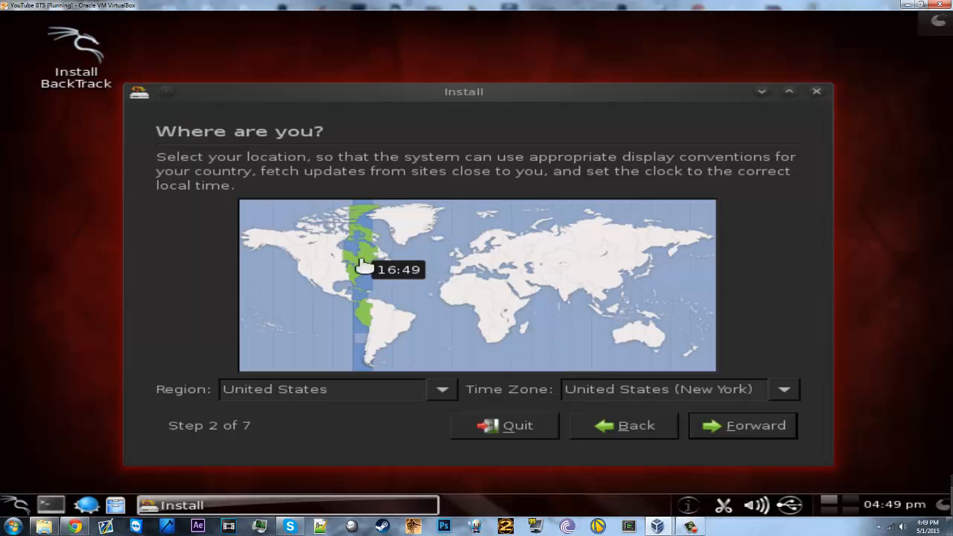
left_click(774, 430)
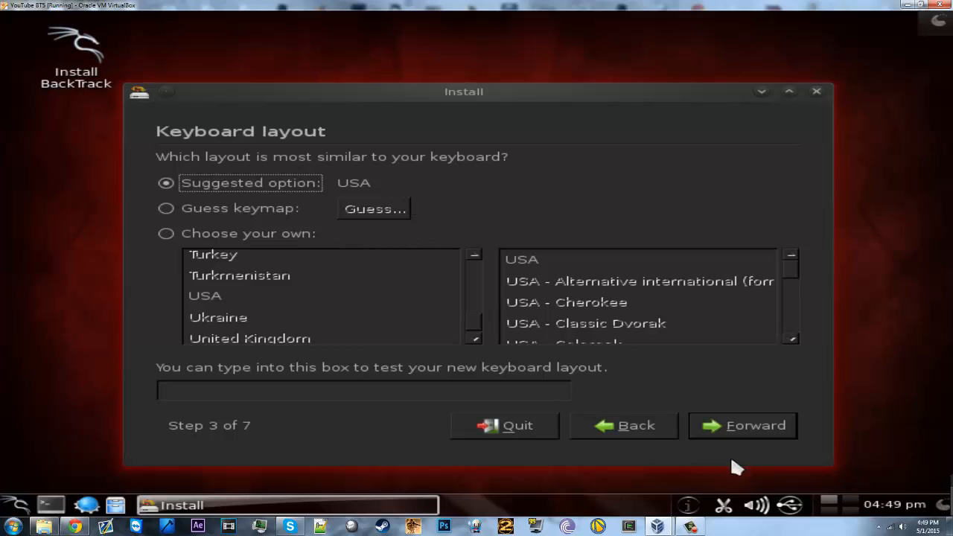
left_click(760, 432)
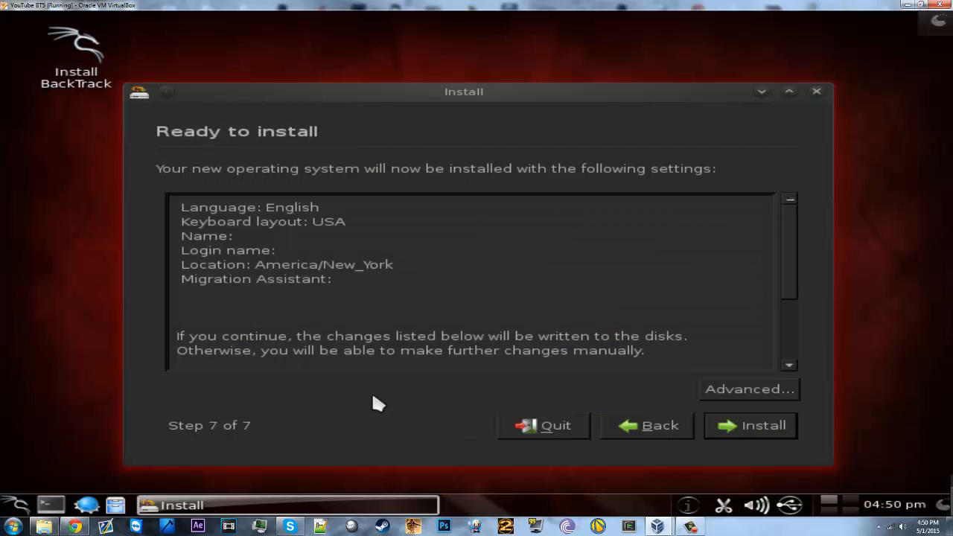
Step: Check the advanced options' /dev/sda boot loader device without changes and review the install summary
left_click(740, 387)
left_click(403, 247)
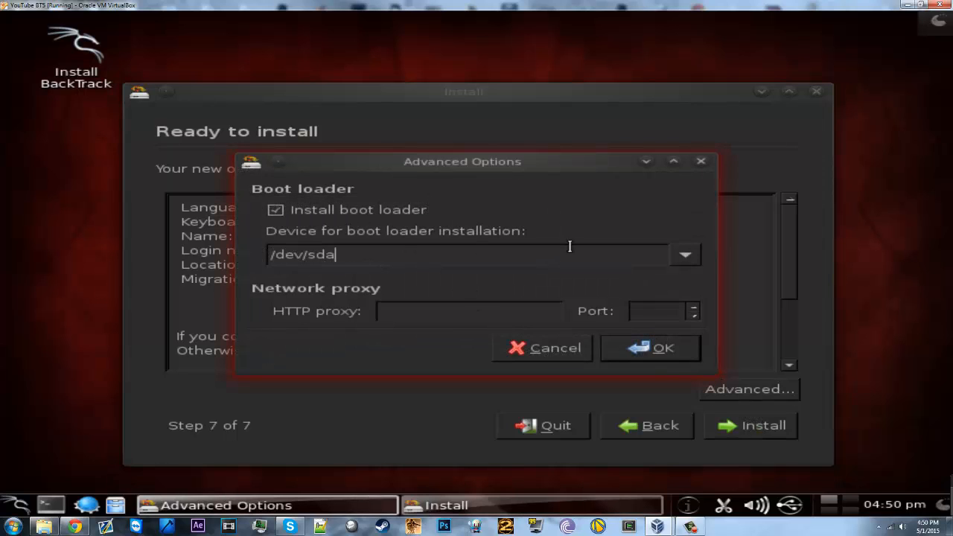
left_click(700, 161)
scroll(578, 330, "down", 3)
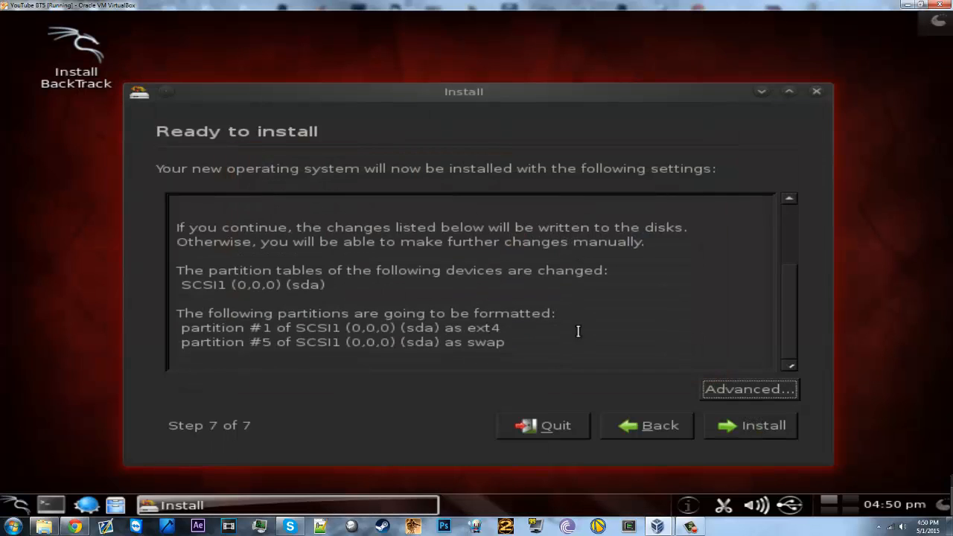
scroll(578, 330, "up", 3)
Step: Start the BackTrack installation, hide its progress window, and bring up the Close Virtual Machine prompt
left_click(722, 426)
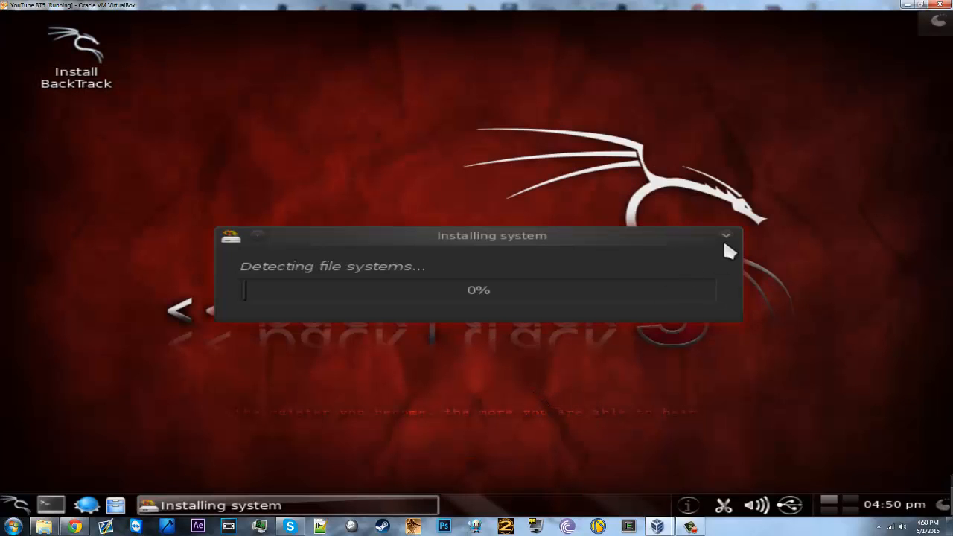
left_click(730, 238)
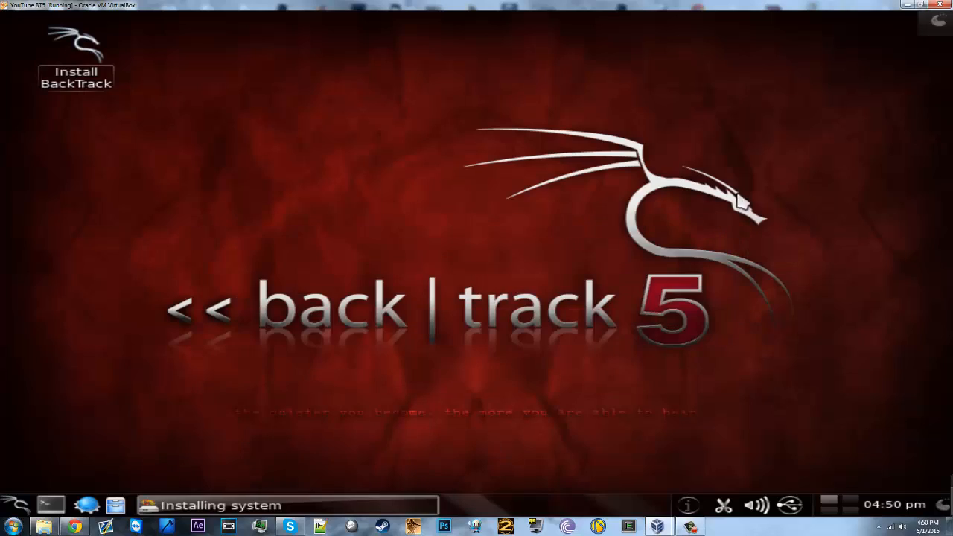
left_click(940, 4)
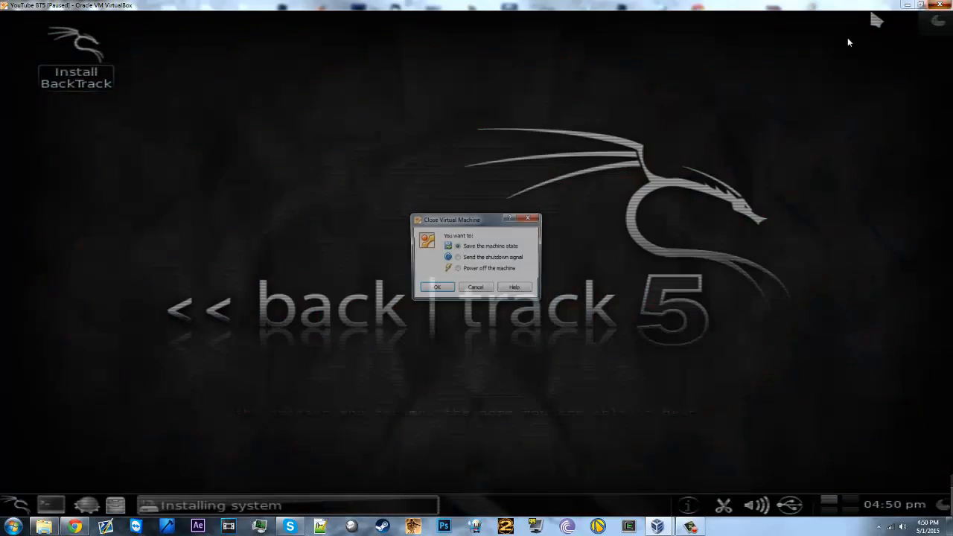
Step: Power off the machine, remove YouTube BT5 keeping its files, select Kali, and minimize the manager
left_click(457, 270)
left_click(436, 289)
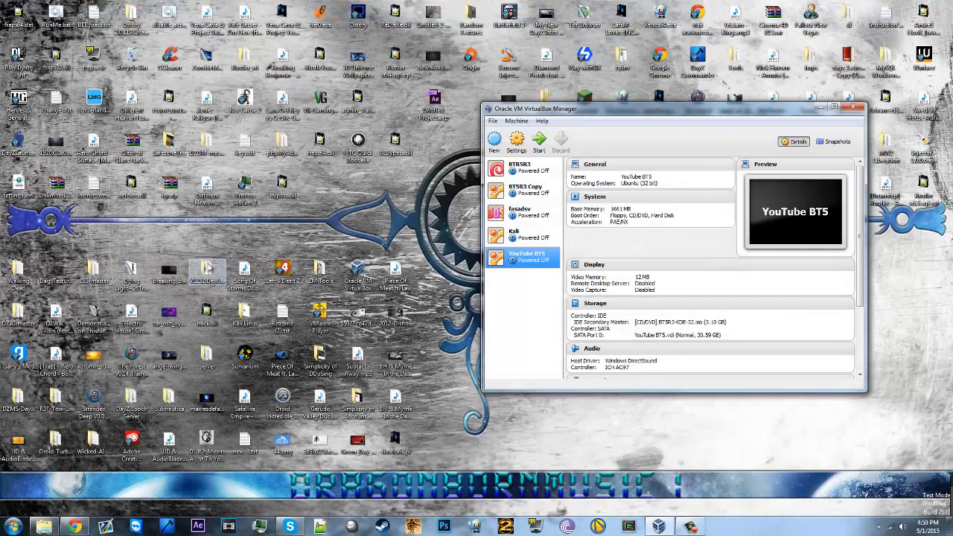
right_click(514, 261)
left_click(540, 290)
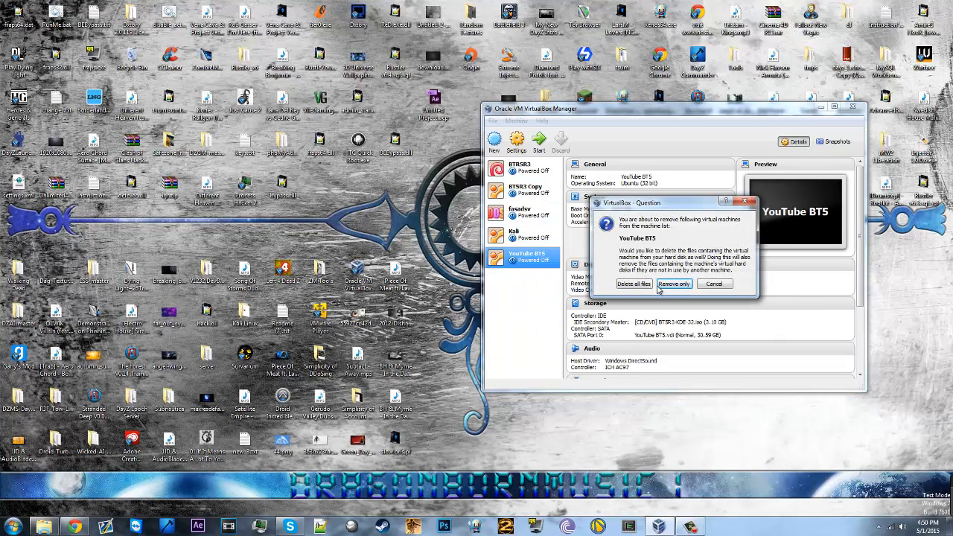
left_click(652, 284)
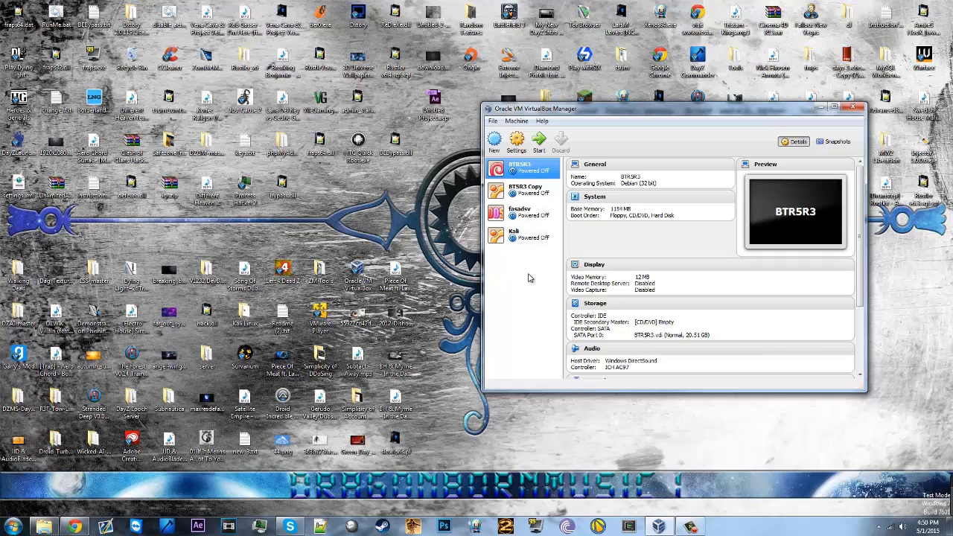
left_click(521, 234)
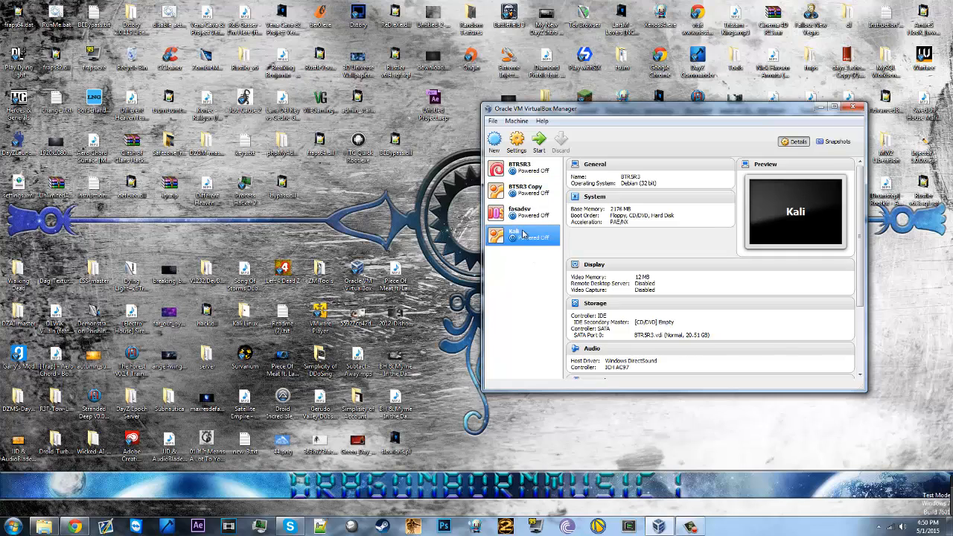
left_click(819, 109)
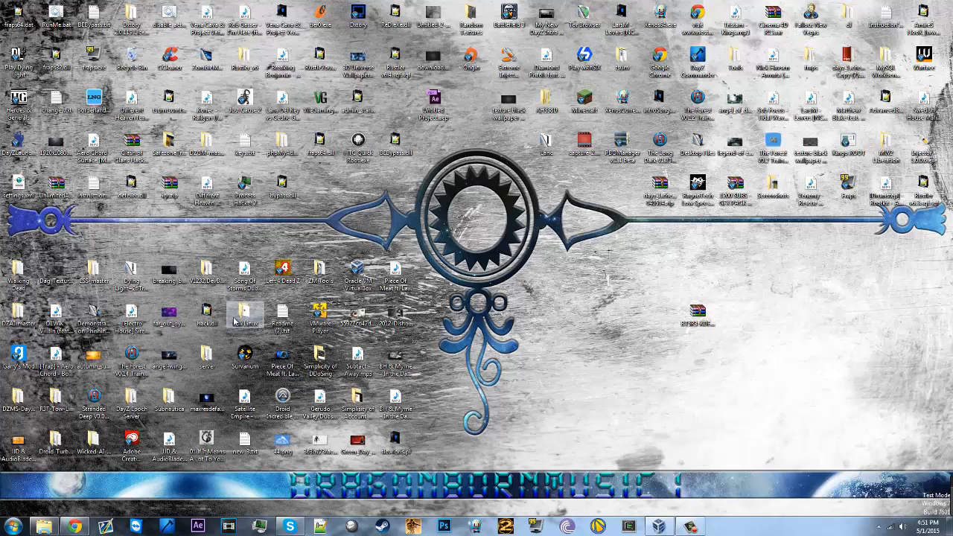
Step: Drop the desktop icon into the Kali Linux folder and reopen VirtualBox Manager to select fasadsv
left_click_drag(689, 317, 244, 312)
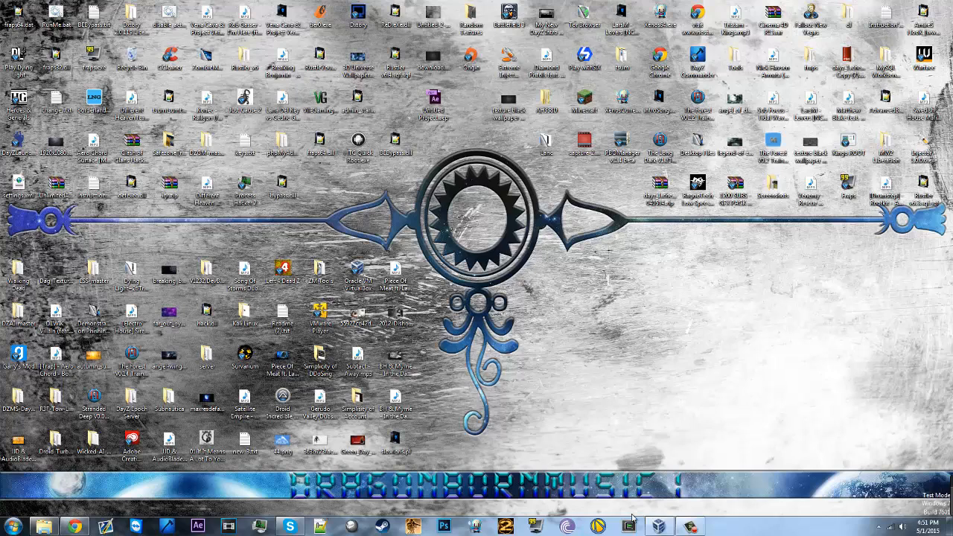
left_click(658, 526)
left_click(538, 216)
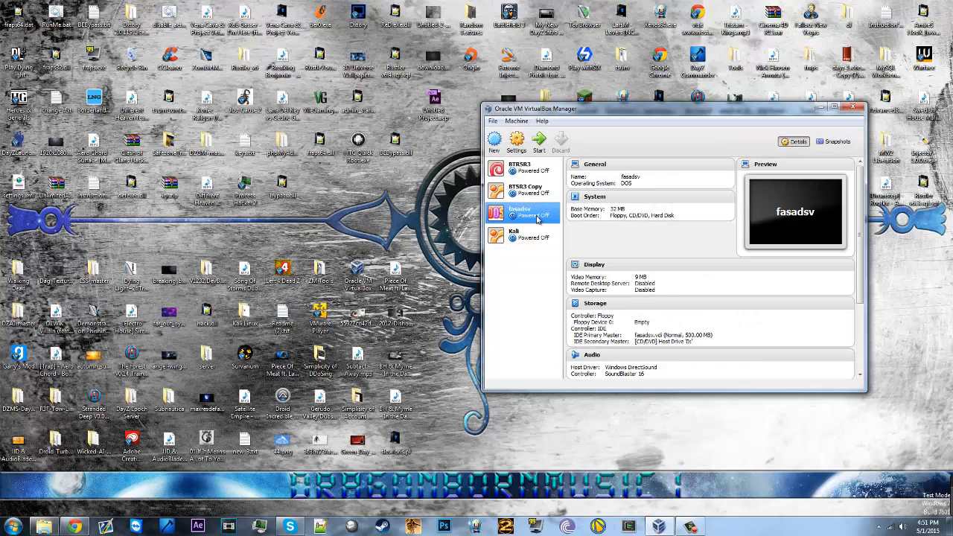
Step: Select Kali, minimize the manager, and show Chrome's third tab with the comment screenshot
left_click(521, 235)
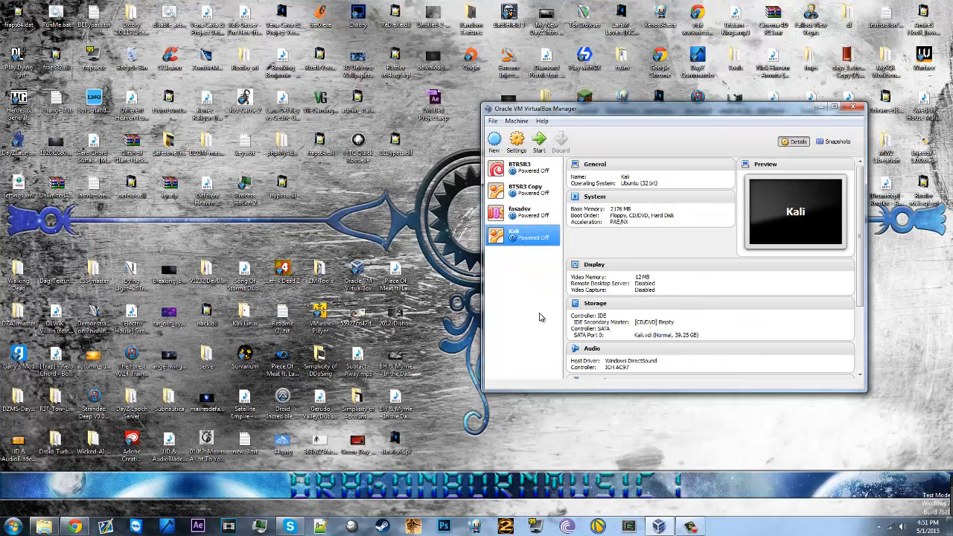
left_click(822, 106)
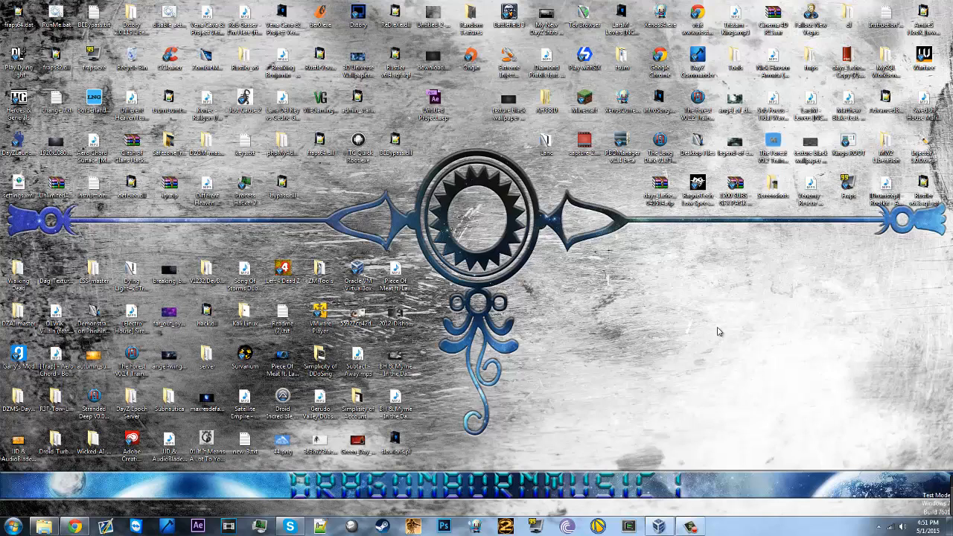
left_click(75, 527)
left_click(204, 5)
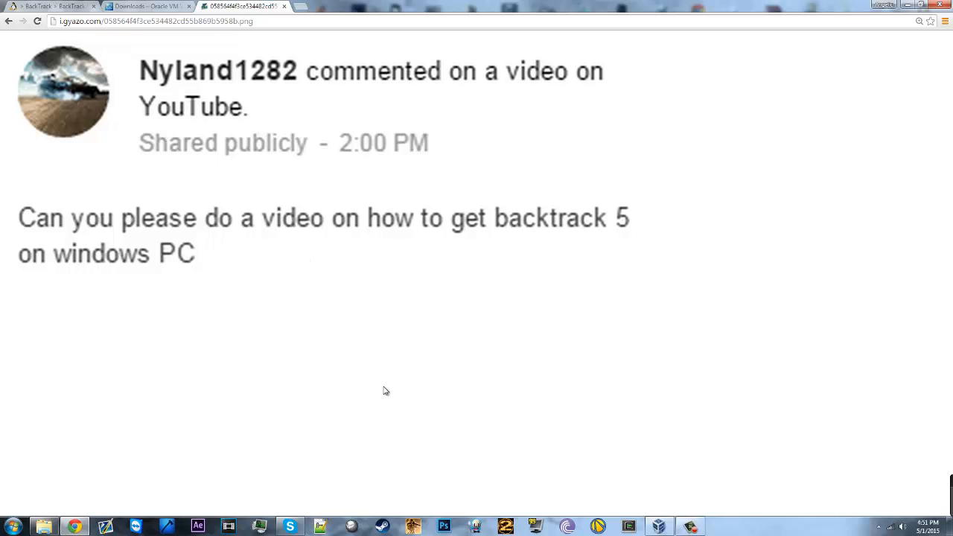